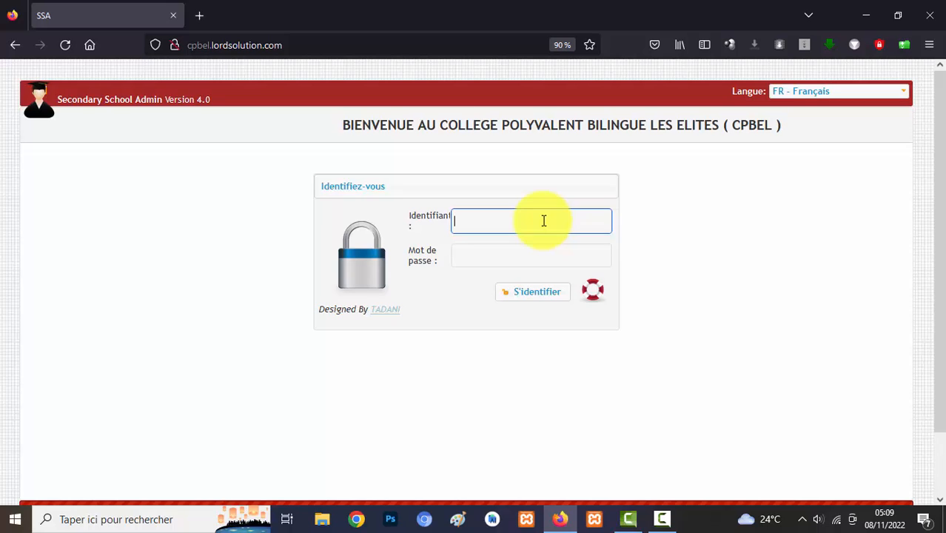
Log in to the school portal with the teacher's username and account password, and decline saving the credentials in the browser
text(EYEBE)
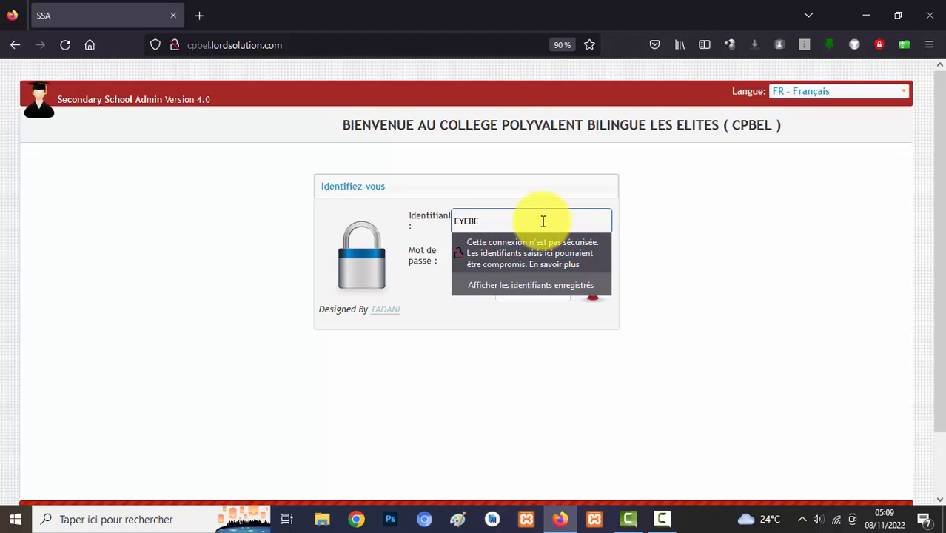
key(Tab)
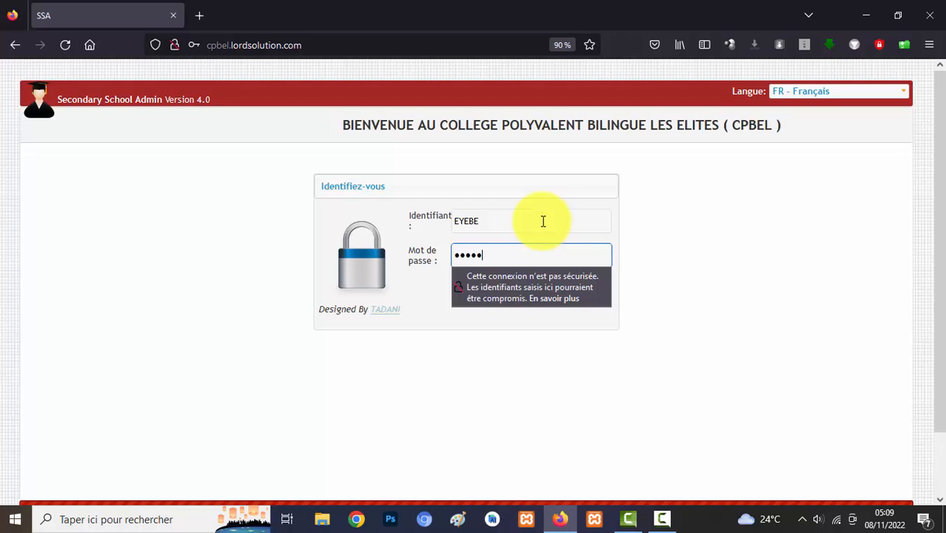
click(707, 260)
double_click(478, 222)
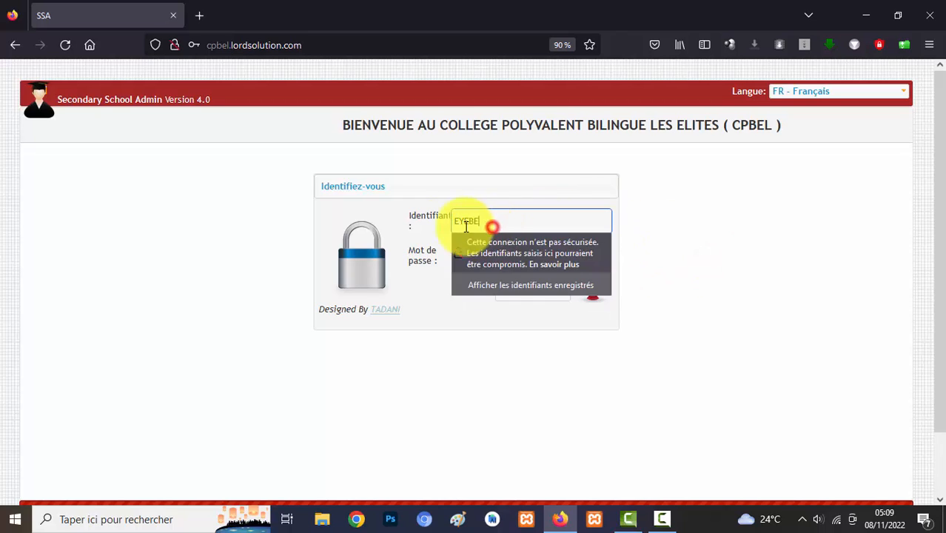
click(697, 238)
double_click(490, 259)
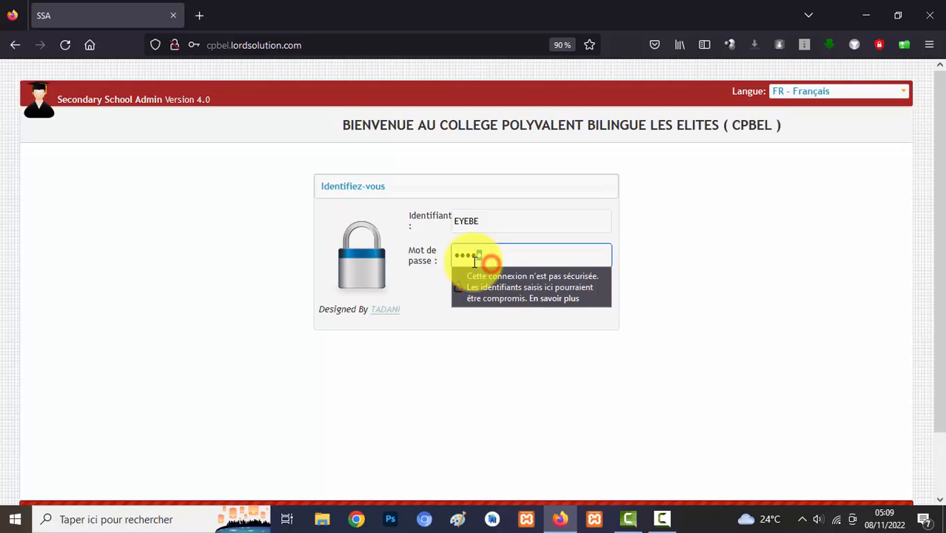
click(815, 207)
click(537, 294)
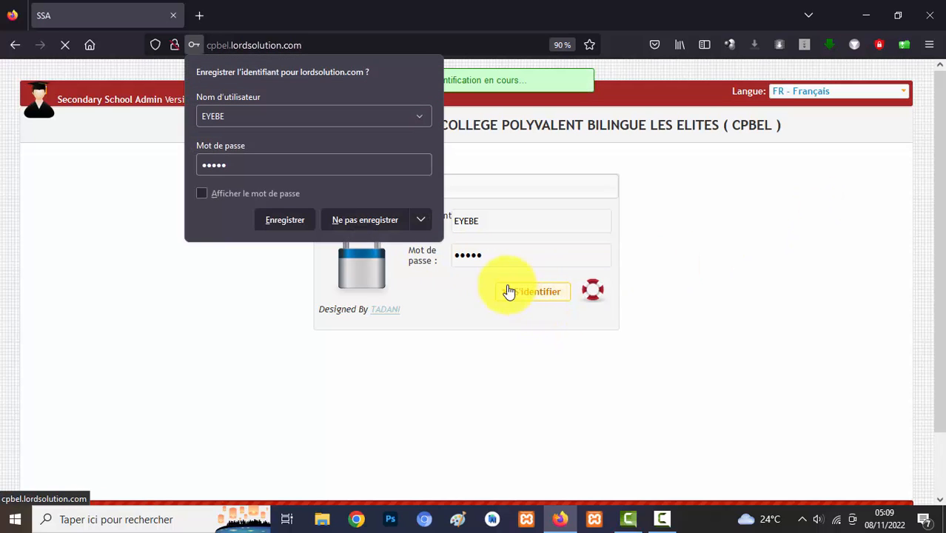
click(358, 221)
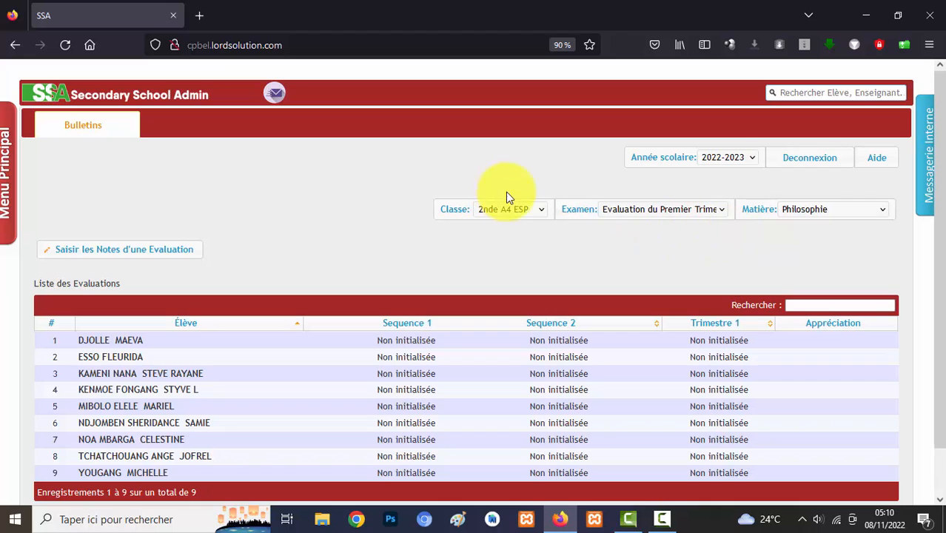
Browse the subject and class lists, display the 2nde A4 ALL evaluations and check that class's available subjects
click(850, 208)
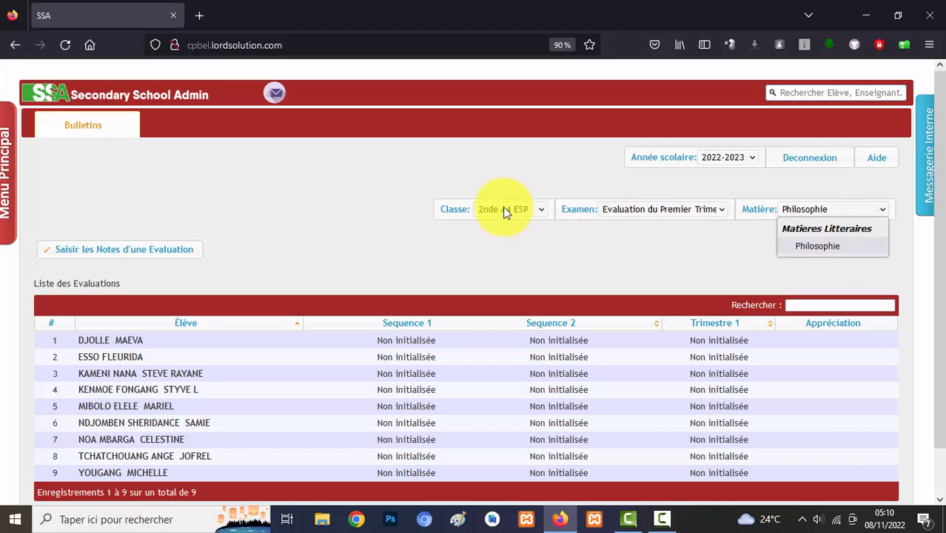
click(460, 254)
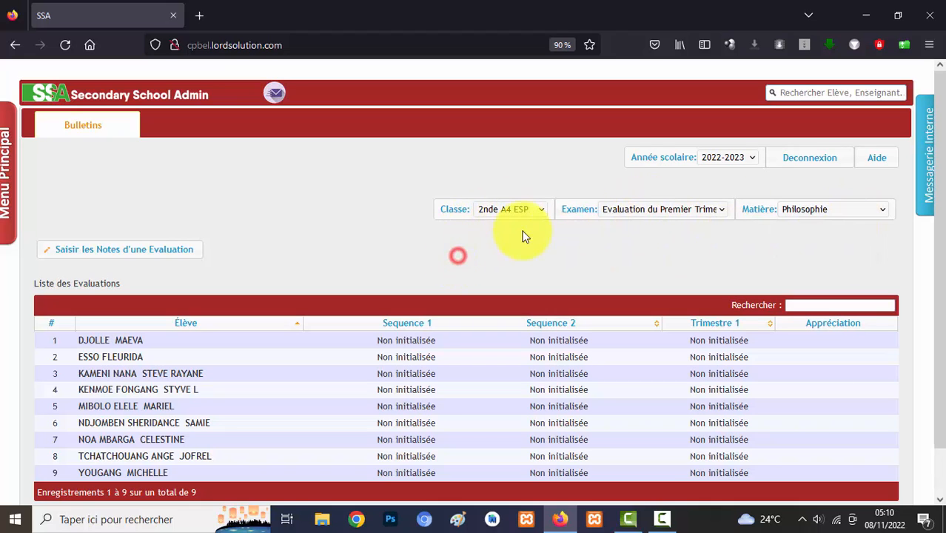
click(511, 210)
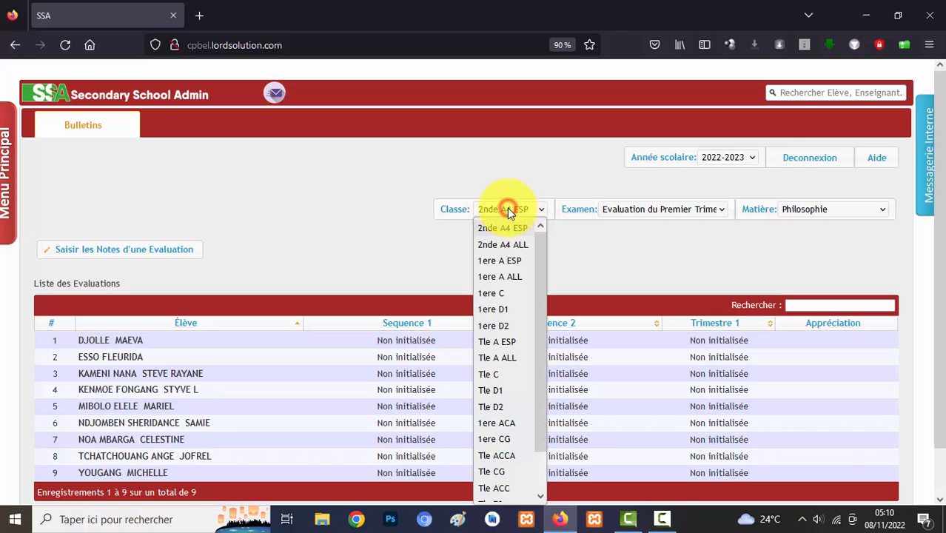
drag(538, 274, 552, 215)
scroll(544, 311, down, 1)
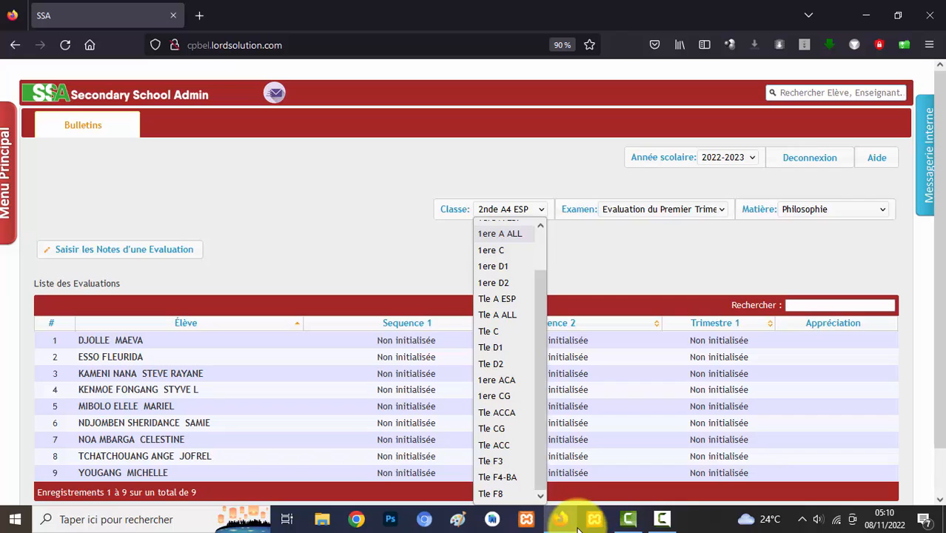
scroll(545, 319, up, 1)
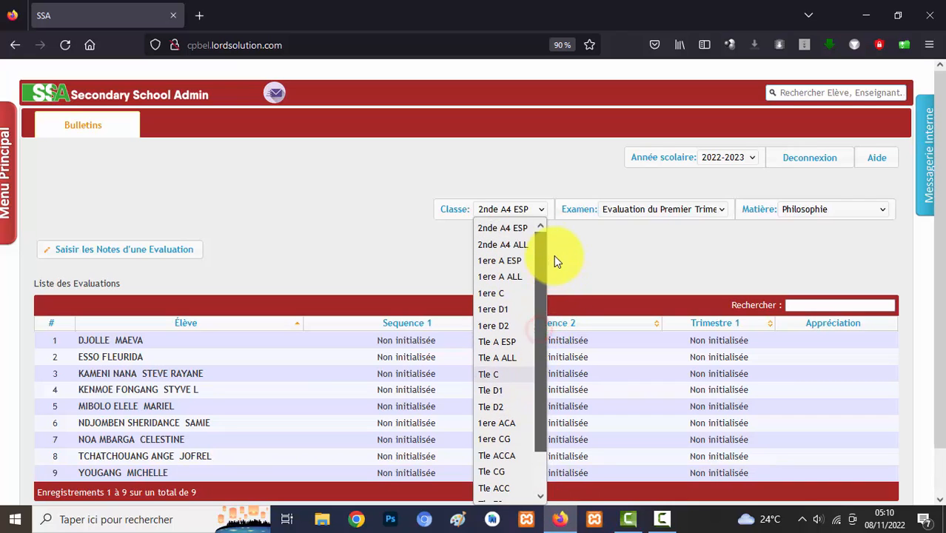
click(494, 245)
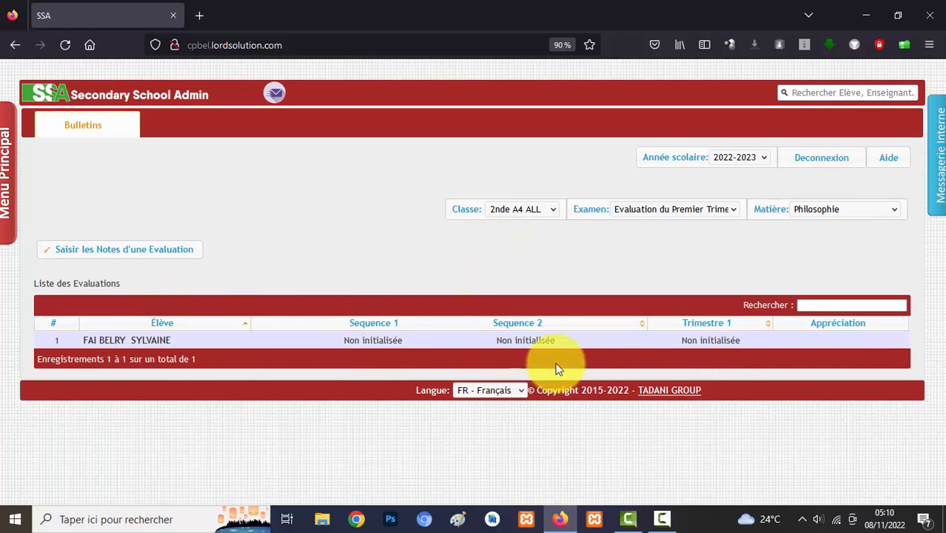
click(857, 209)
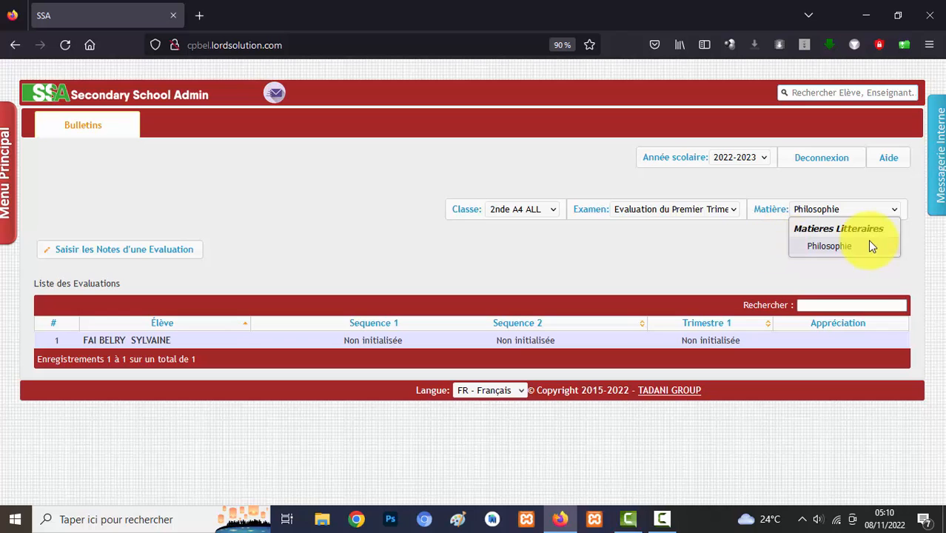
Display the evaluations of class Tle CG and check its available subjects
click(511, 210)
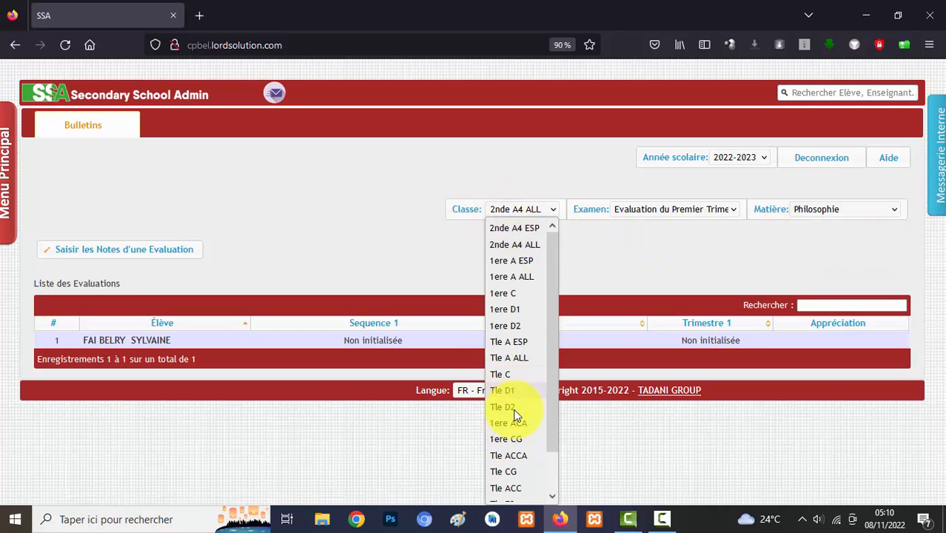
click(520, 472)
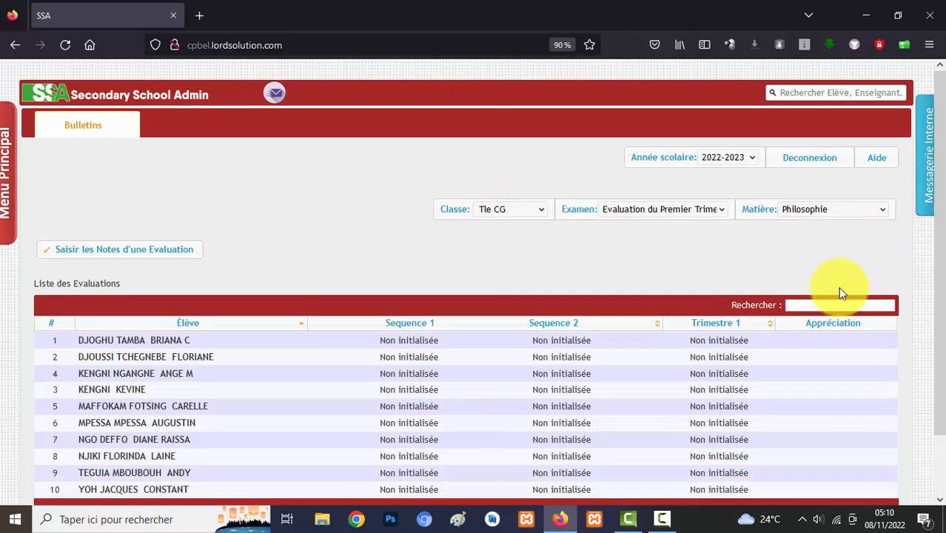
click(845, 214)
Display the evaluations of class Tle F4-BA and check its available subjects
click(506, 208)
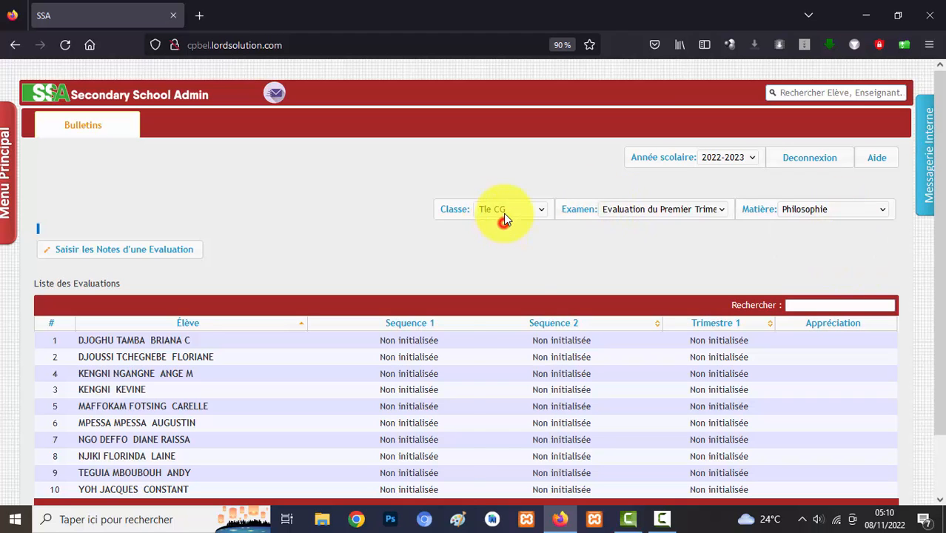
click(542, 323)
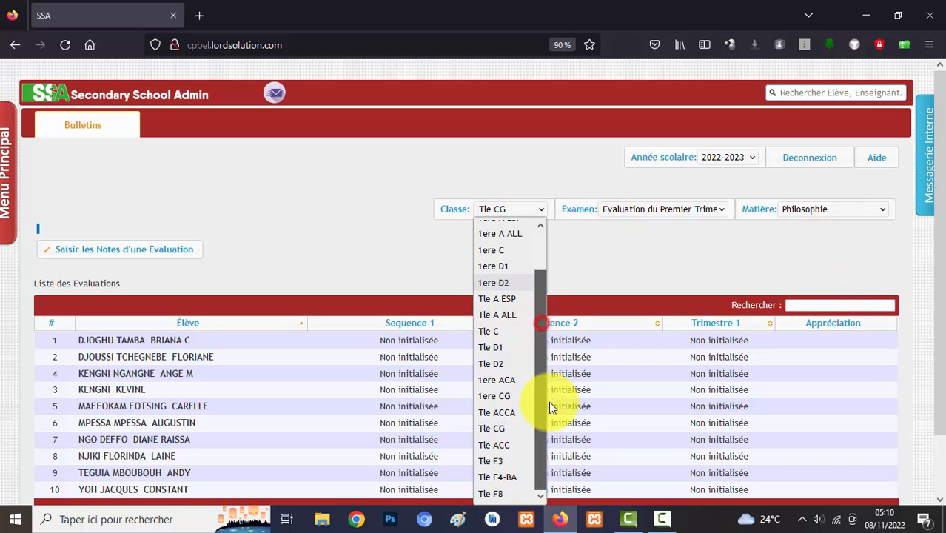
click(507, 477)
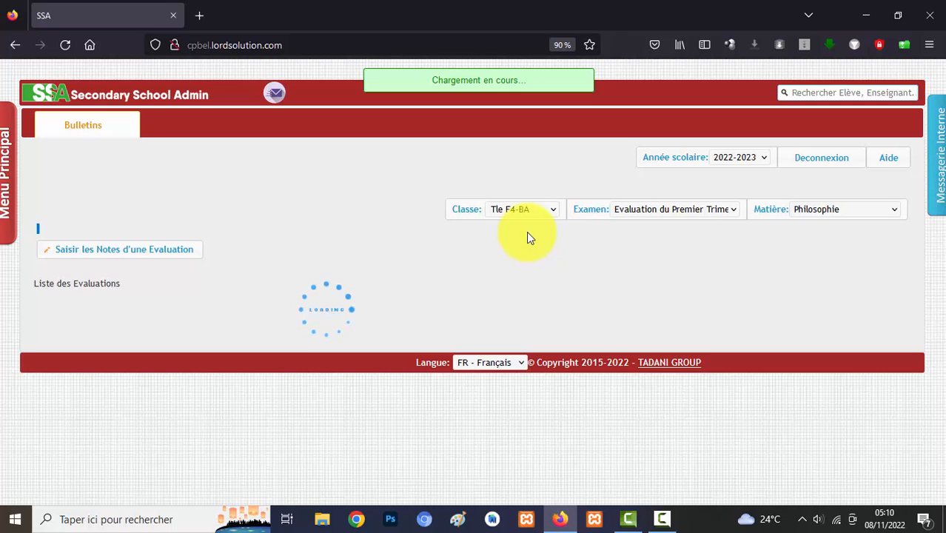
click(835, 211)
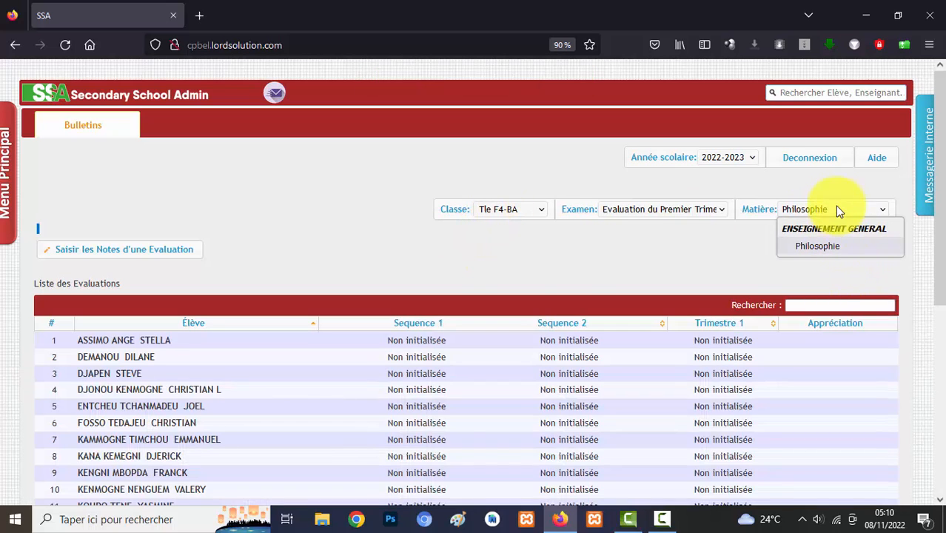
Choose class 1ere C and check its available subjects
click(524, 208)
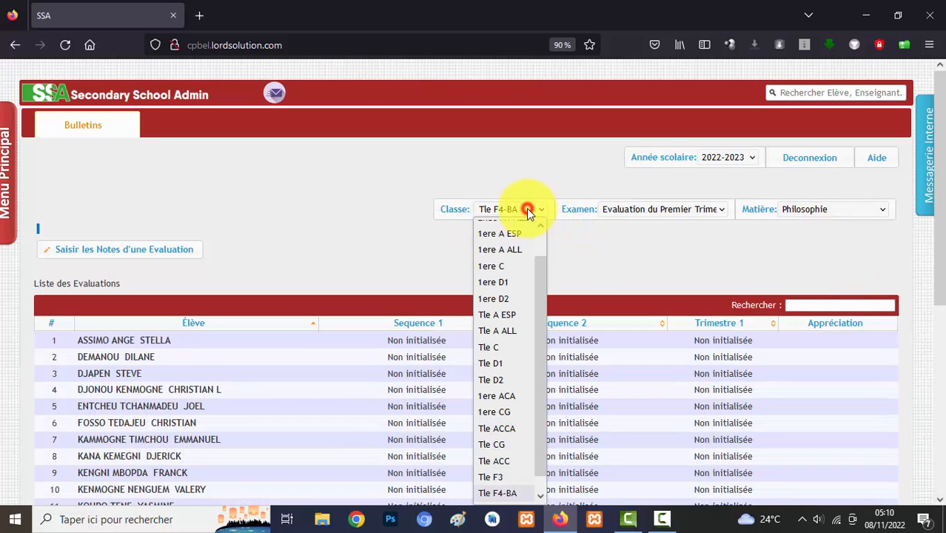
click(511, 277)
click(836, 210)
click(835, 210)
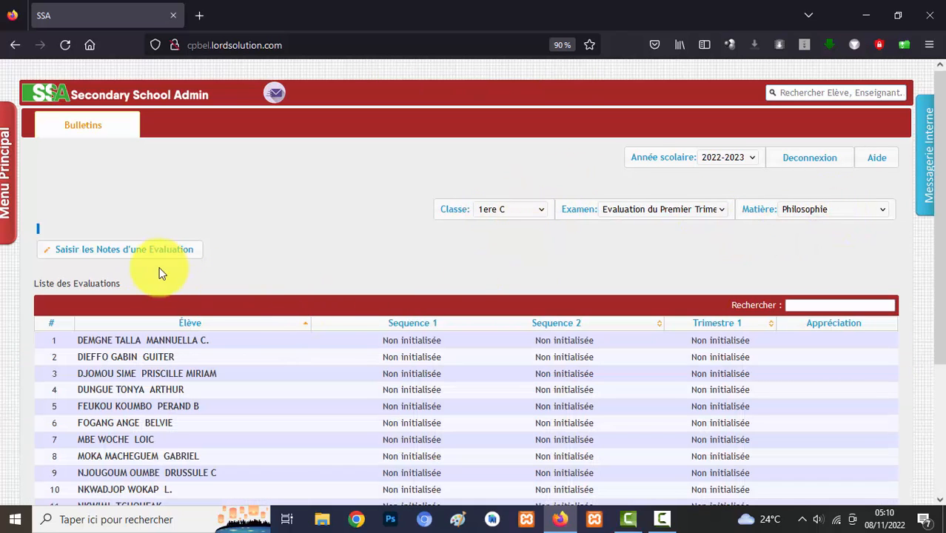
Open grade entry for the class and enter Sequence 1 grades of 12, 14, 17 and 16 for students 1 to 4
click(123, 252)
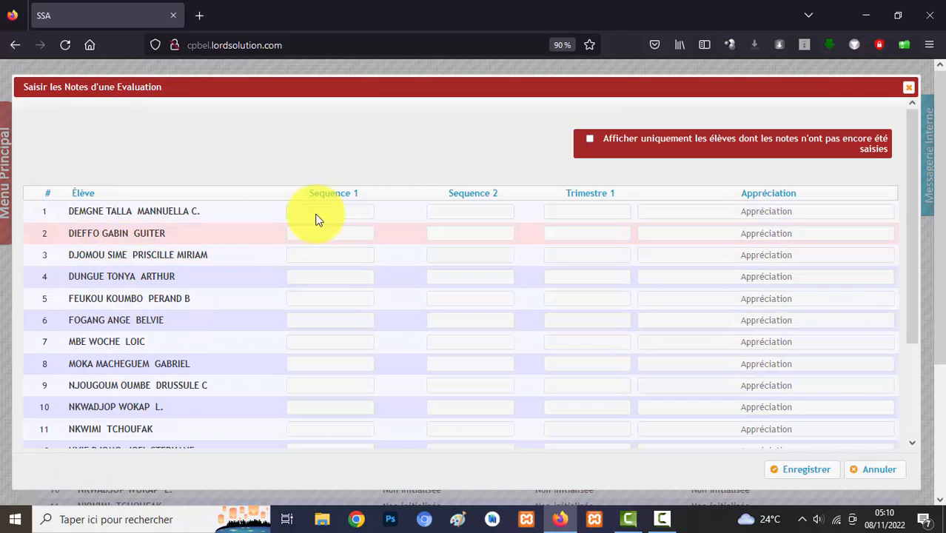
click(322, 211)
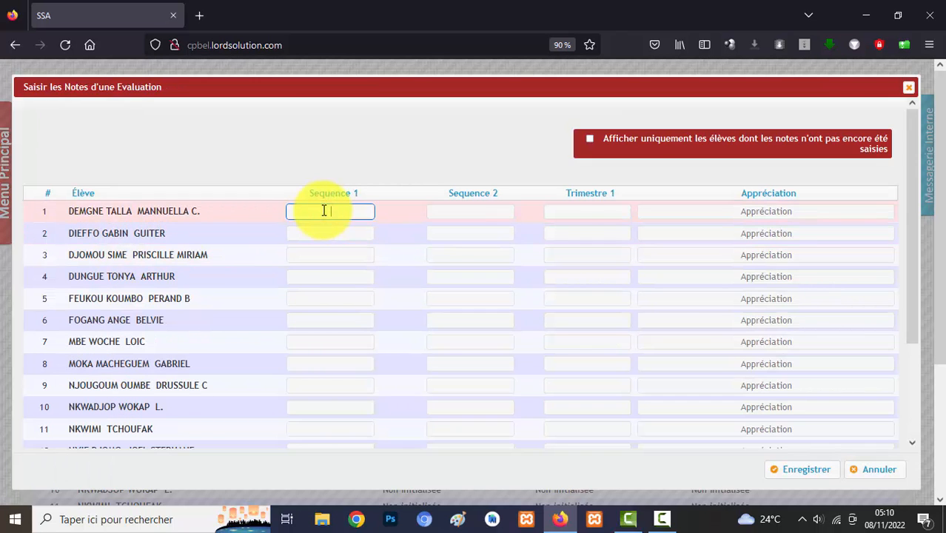
text(12)
key(Tab)
text(14)
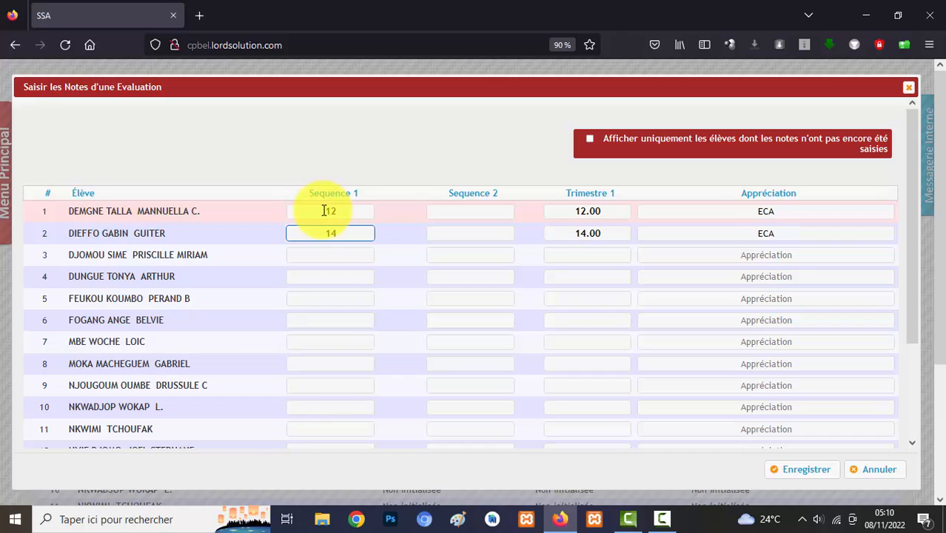
key(Tab)
text(17)
key(Tab)
text(1)
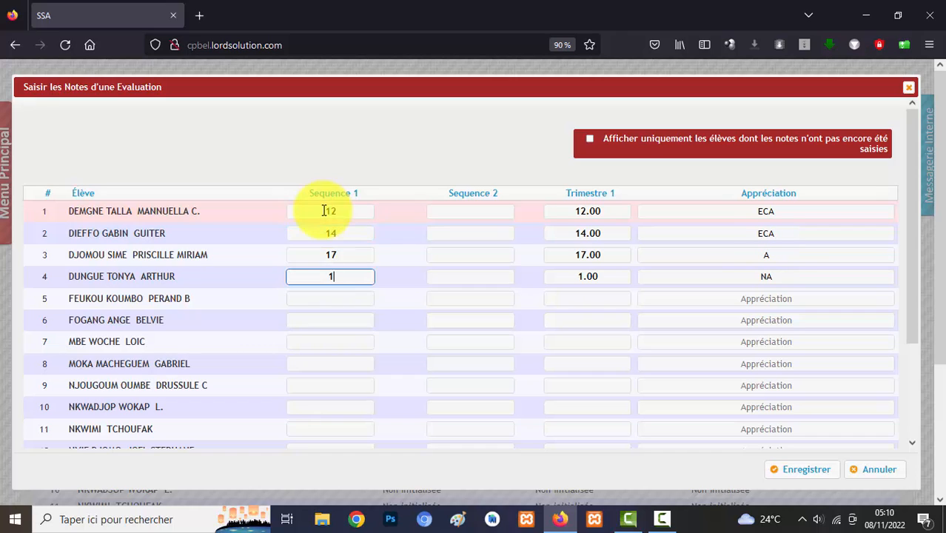
Enter Sequence 1 grades of 17, 18, 8 and 9 for students 5 to 8
key(Tab)
text(17)
key(Tab)
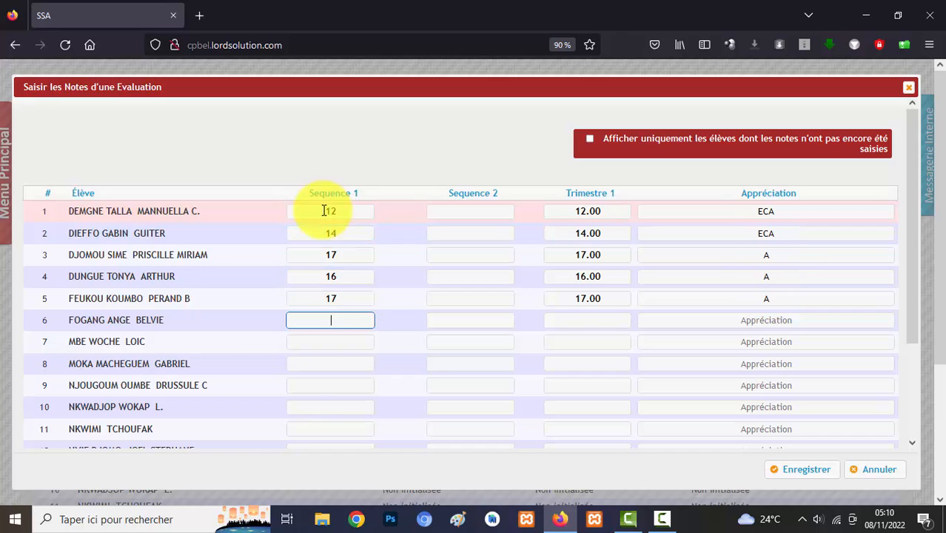
text(18)
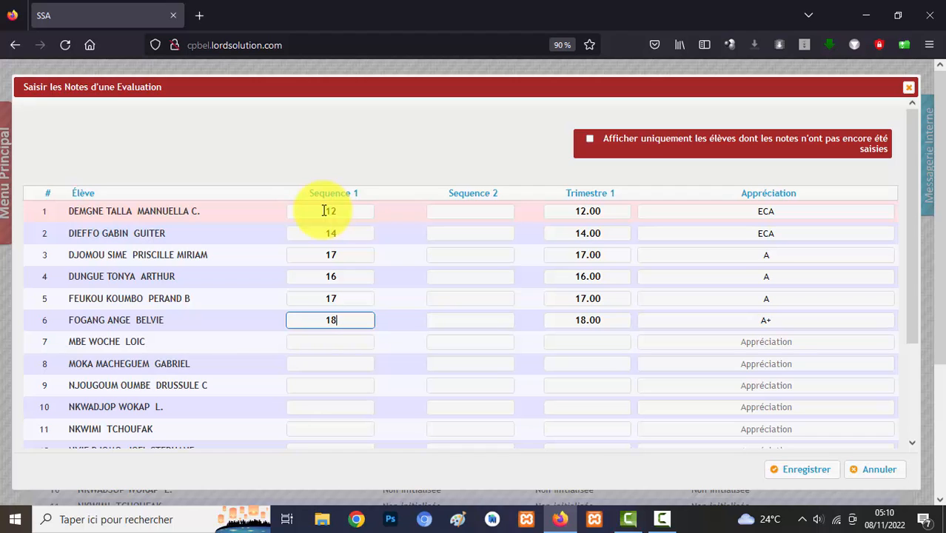
key(Tab)
text(8)
key(Tab)
text(9)
key(Tab)
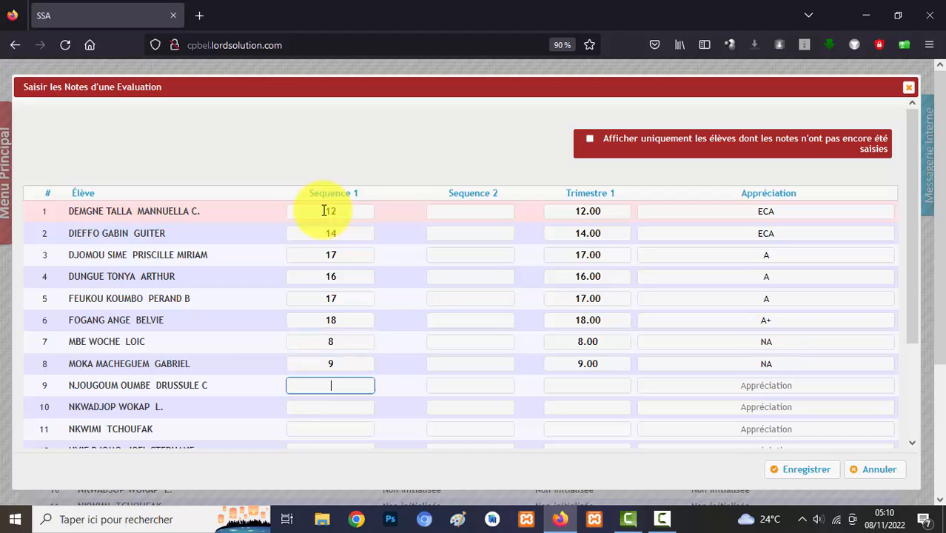
Enter Sequence 1 grades of 5, 6, 7, 8 and 4 for students 9 to 13
text(5)
key(Tab)
text(6)
key(Tab)
text(7)
key(Tab)
text(8)
key(Tab)
text(4)
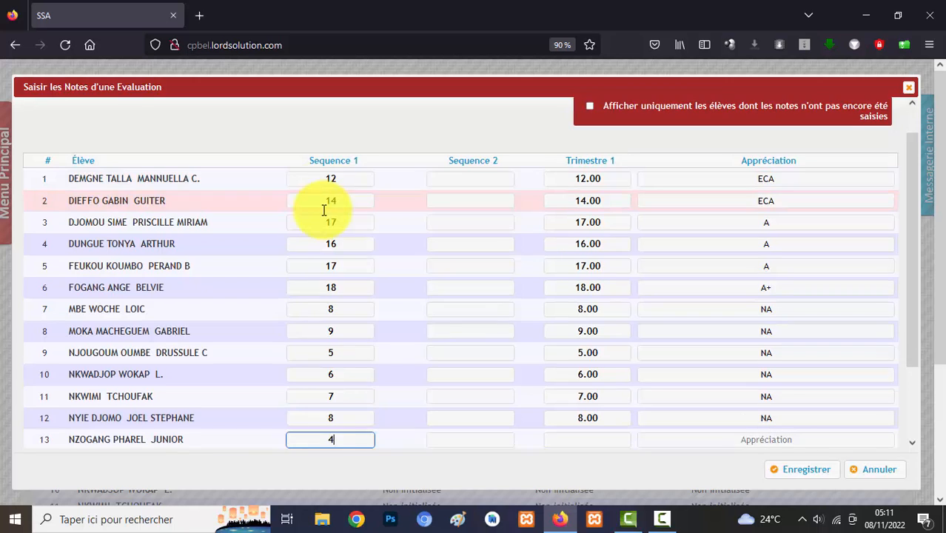
Enter Sequence 1 grades of 5, 6 and 7 for students 14 to 16
key(Tab)
text(5)
key(Tab)
text(6)
key(Tab)
text(7)
Try out-of-range Sequence 1 grades of 80 and 55 for student 17
key(Tab)
text(80)
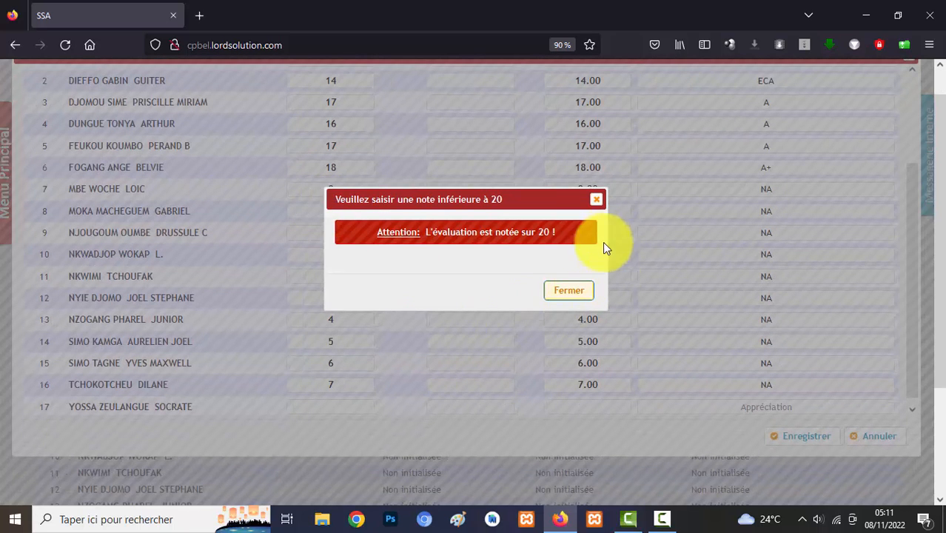
click(568, 290)
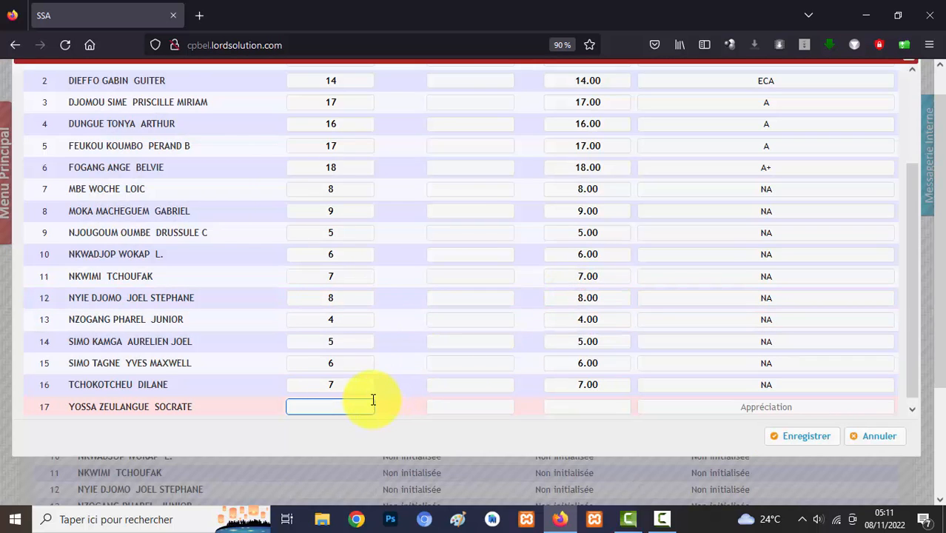
text(55)
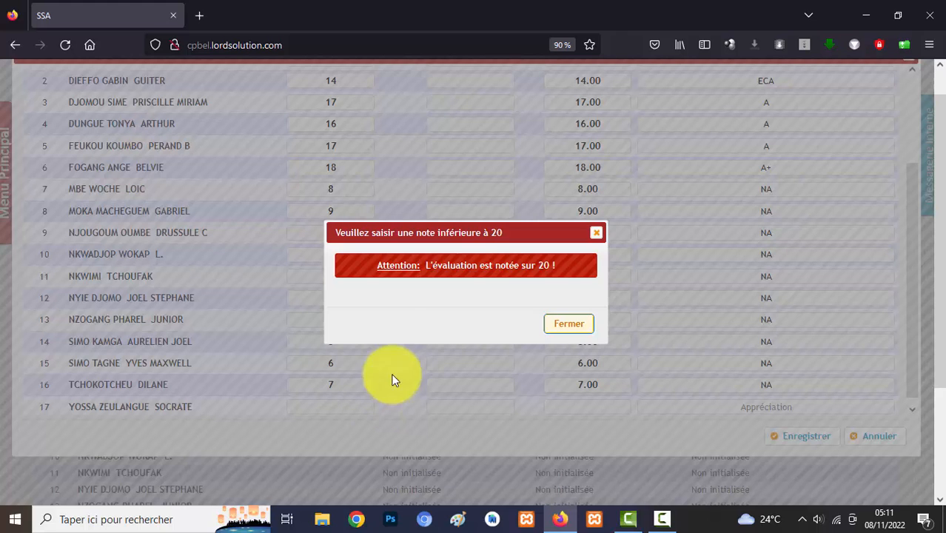
click(567, 327)
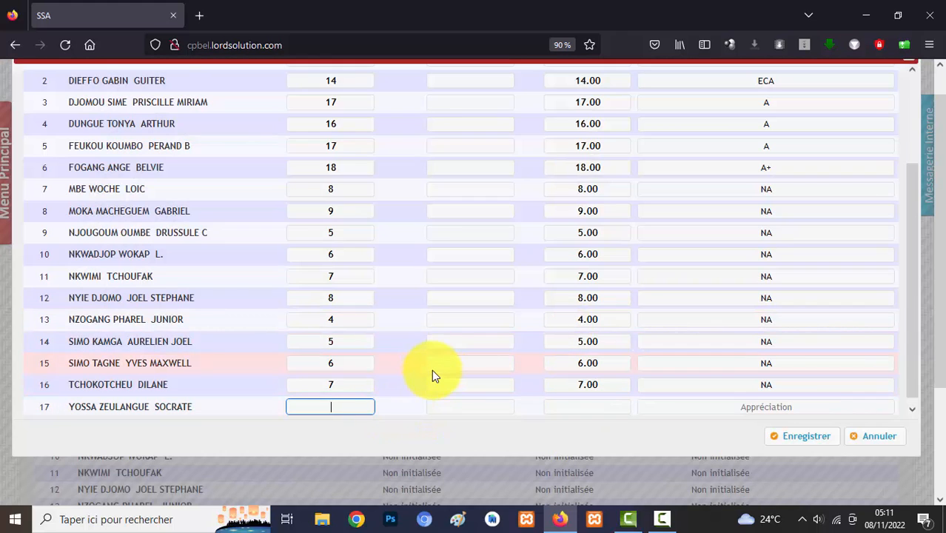
Enter Sequence 2 grades of 16.5 for student 1 and 12.5 for student 2
scroll(439, 333, up, 3)
click(474, 179)
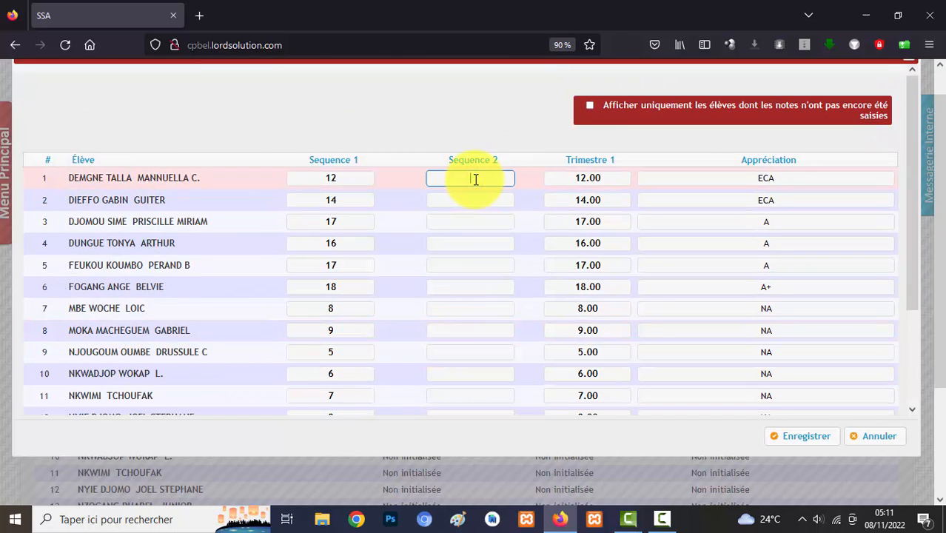
text(16.5)
key(Tab)
text(12)
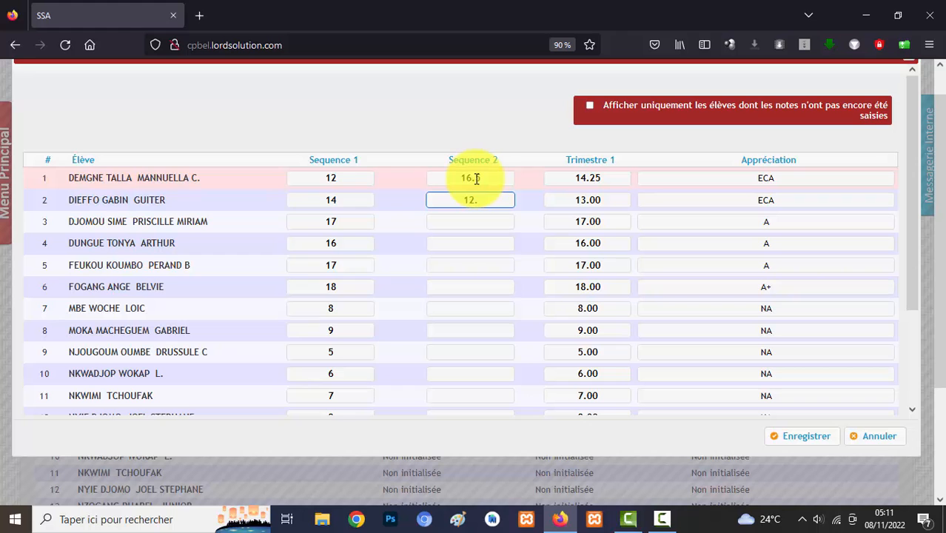
text(.5)
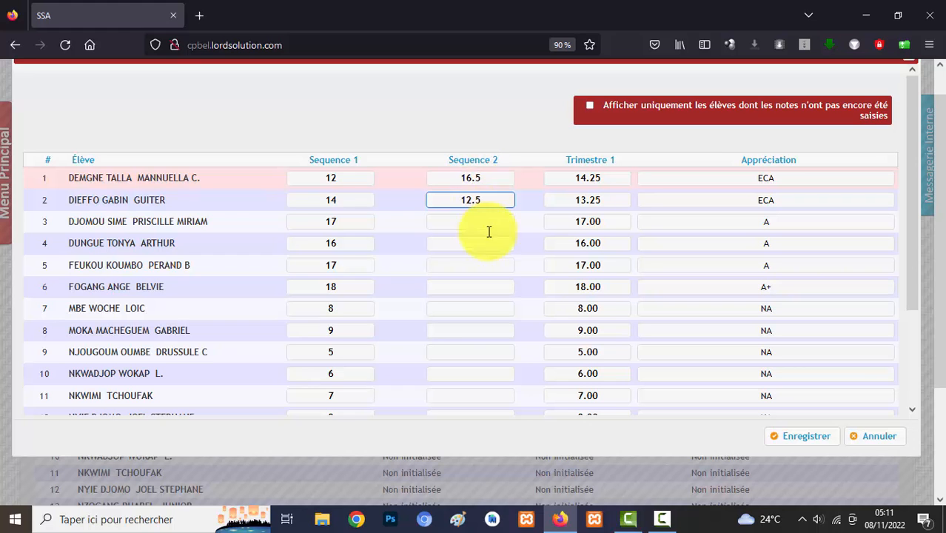
Review the filled-in Philosophy grade-entry form for class 1ere C and save the grades
scroll(488, 231, down, 3)
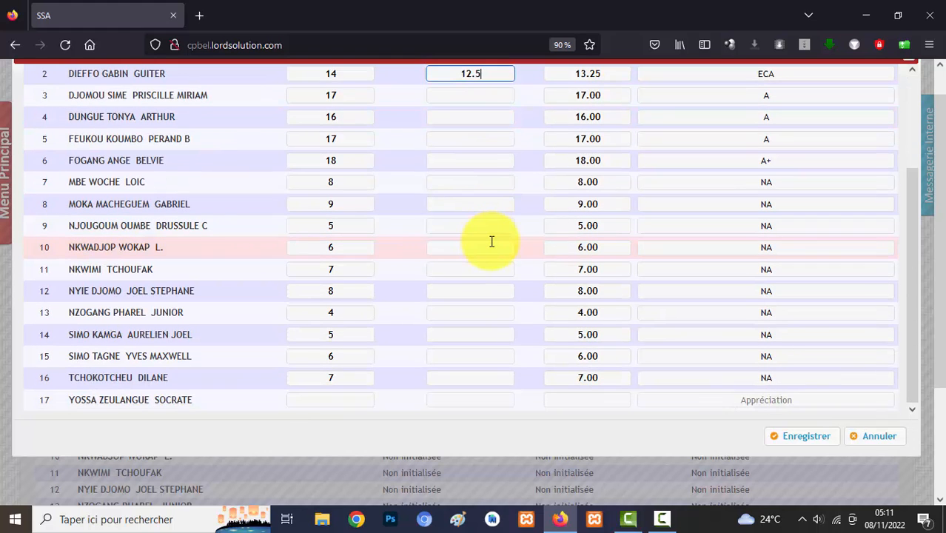
scroll(492, 241, down, 6)
scroll(744, 263, up, 3)
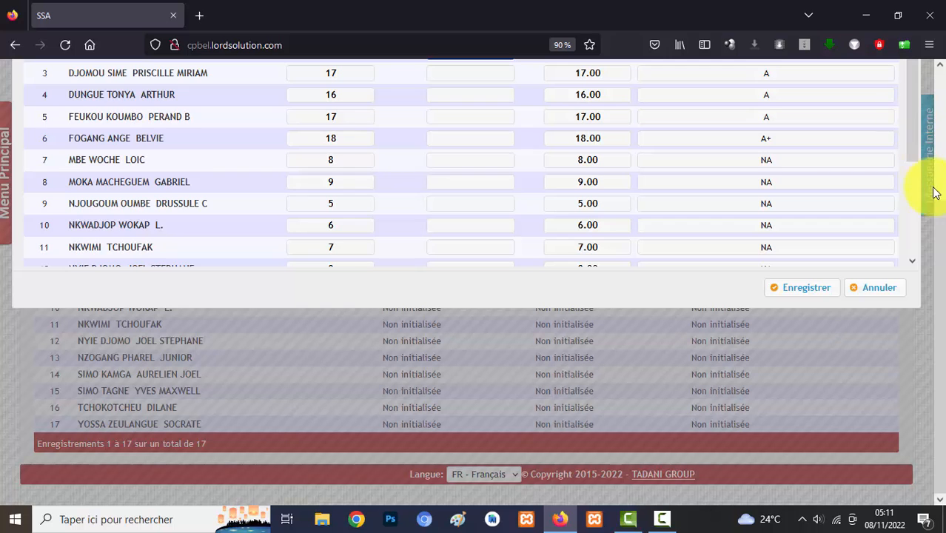
scroll(938, 194, up, 2)
scroll(938, 194, up, 2)
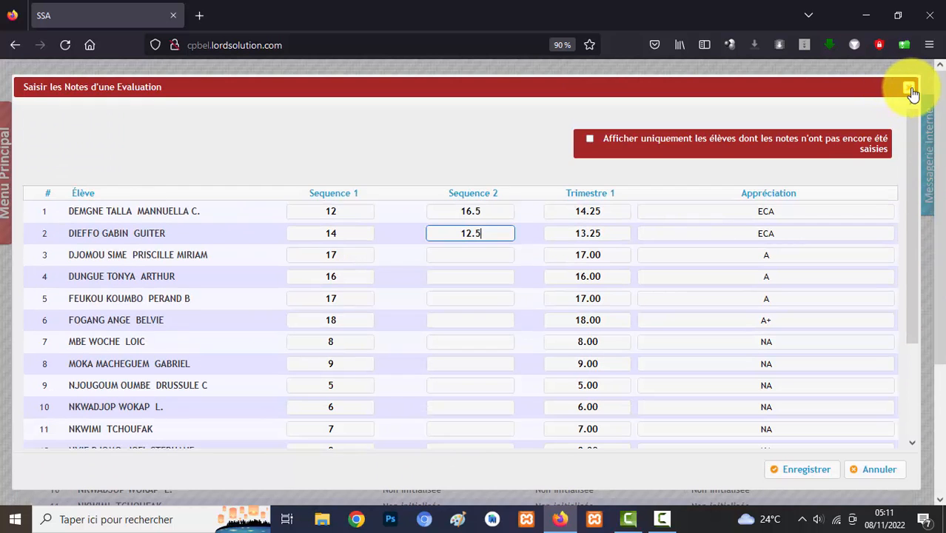
scroll(859, 319, down, 2)
scroll(882, 415, up, 2)
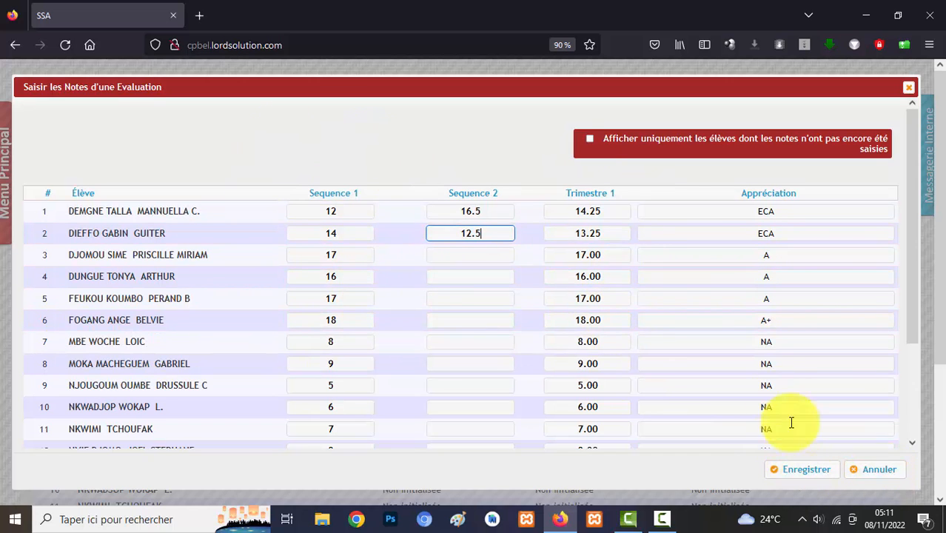
click(812, 471)
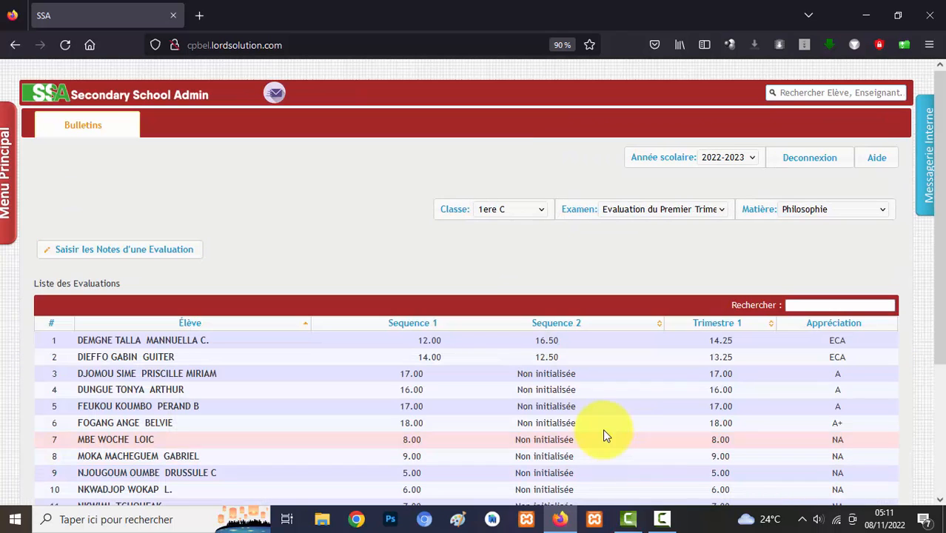
Look through the saved first-term Philosophy grades of class 1ere C in the evaluation list
scroll(433, 345, down, 3)
scroll(436, 363, up, 2)
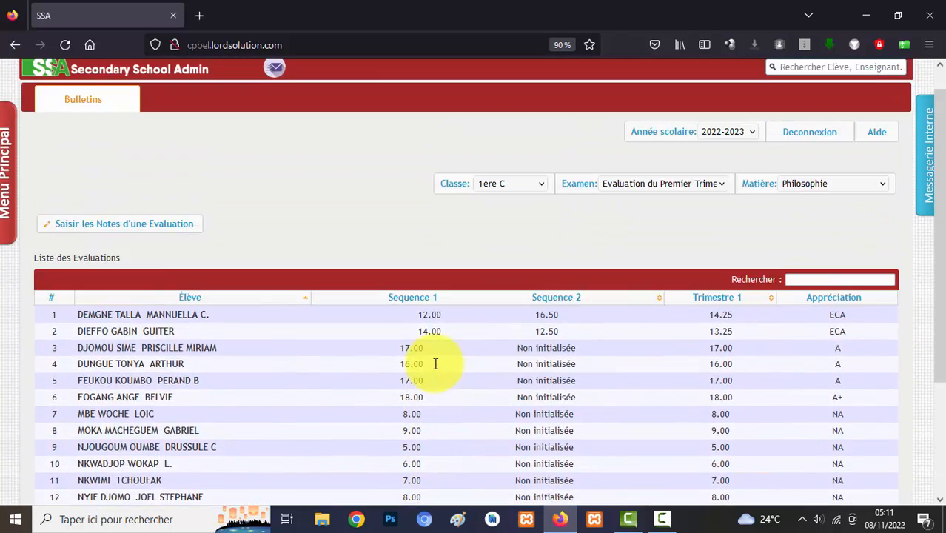
scroll(435, 364, down, 2)
scroll(435, 359, down, 1)
scroll(435, 359, up, 2)
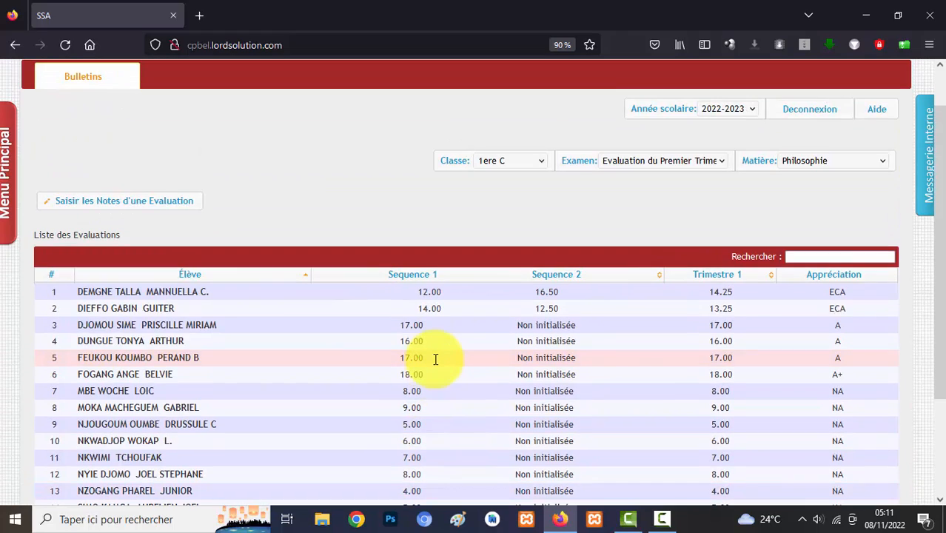
scroll(437, 353, down, 1)
scroll(435, 352, up, 2)
Switch to class 1ere A ESP, view its Philosophy grade-entry form, and close the form without saving
click(511, 161)
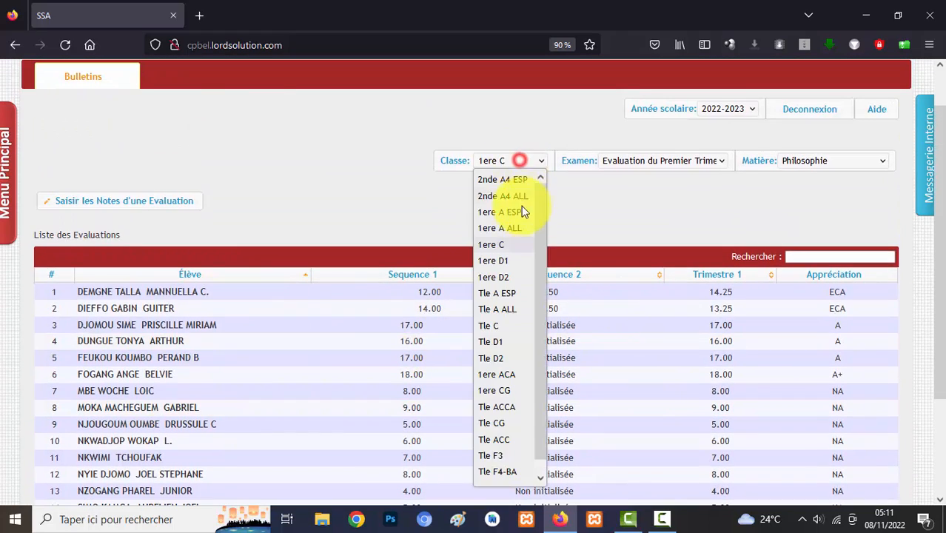
click(523, 215)
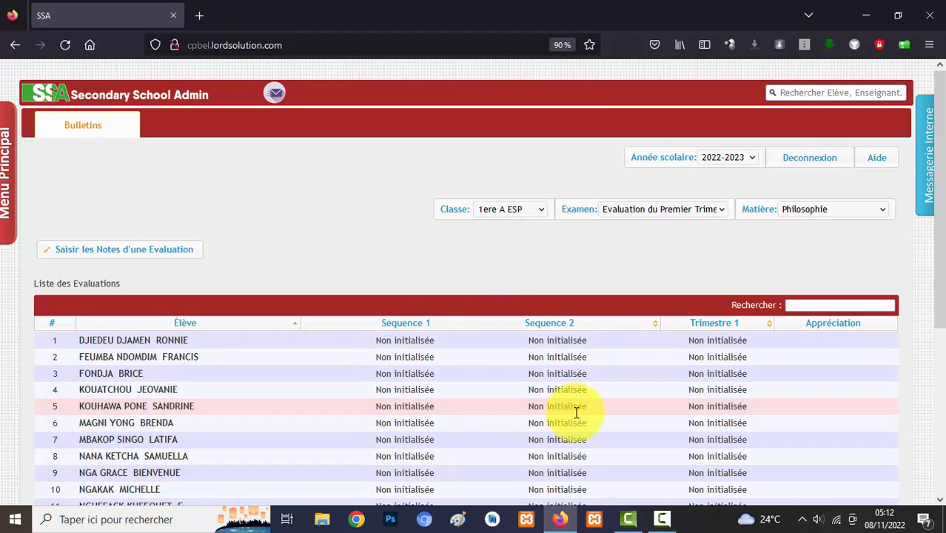
click(825, 213)
click(827, 211)
click(117, 257)
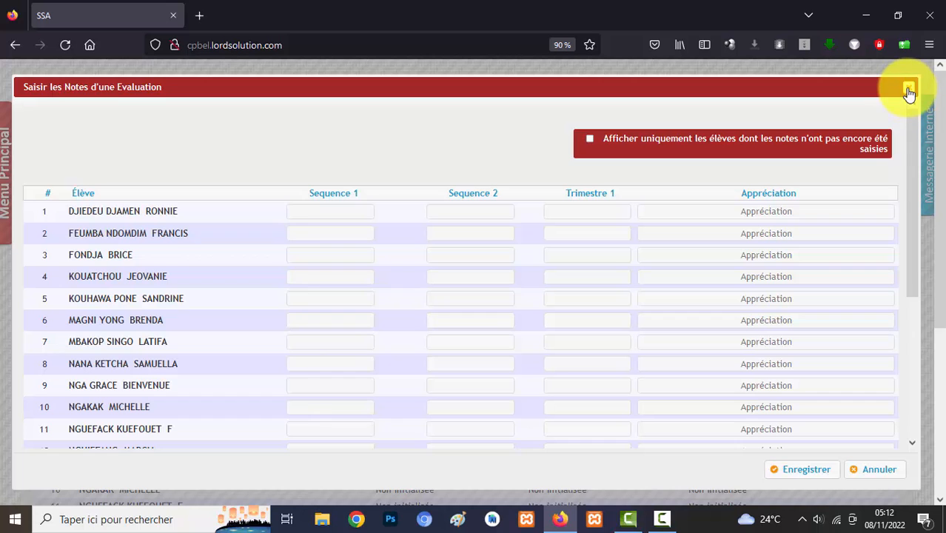
click(879, 470)
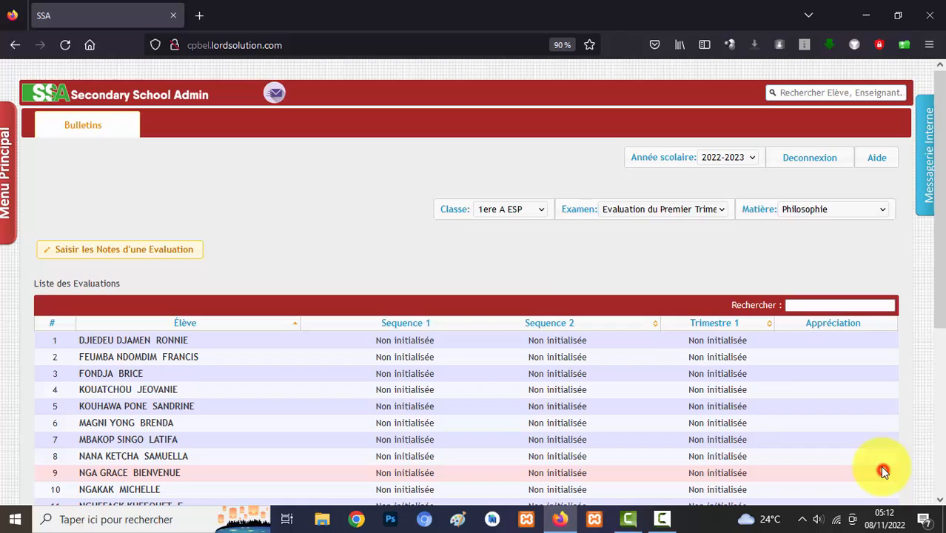
Log out and sign in with another teacher's username and account password, without saving the login in the browser
click(826, 164)
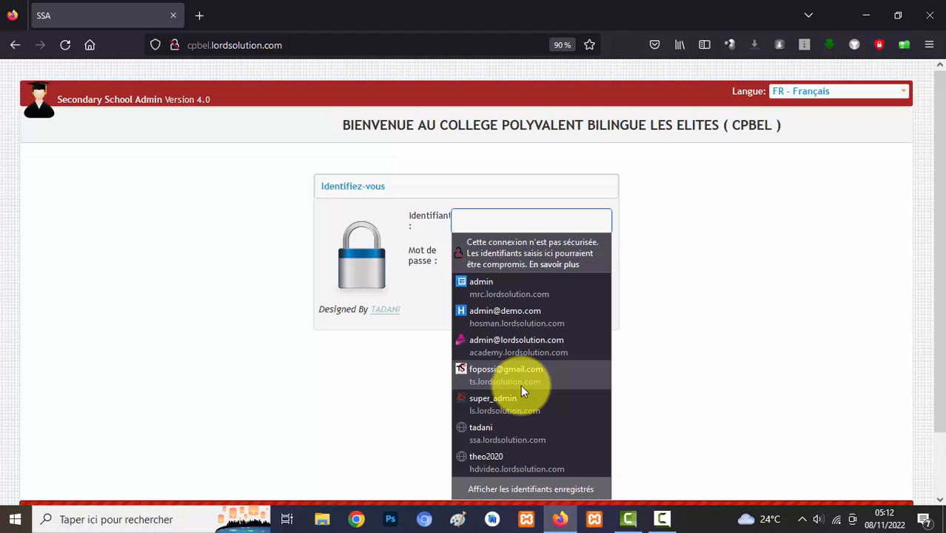
text(DJIG)
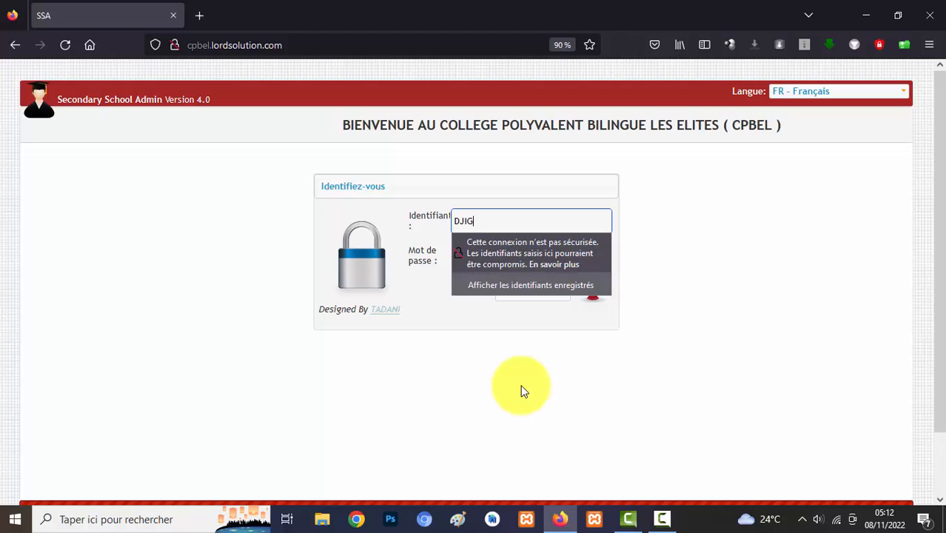
text(O)
key(Tab)
text(•••)
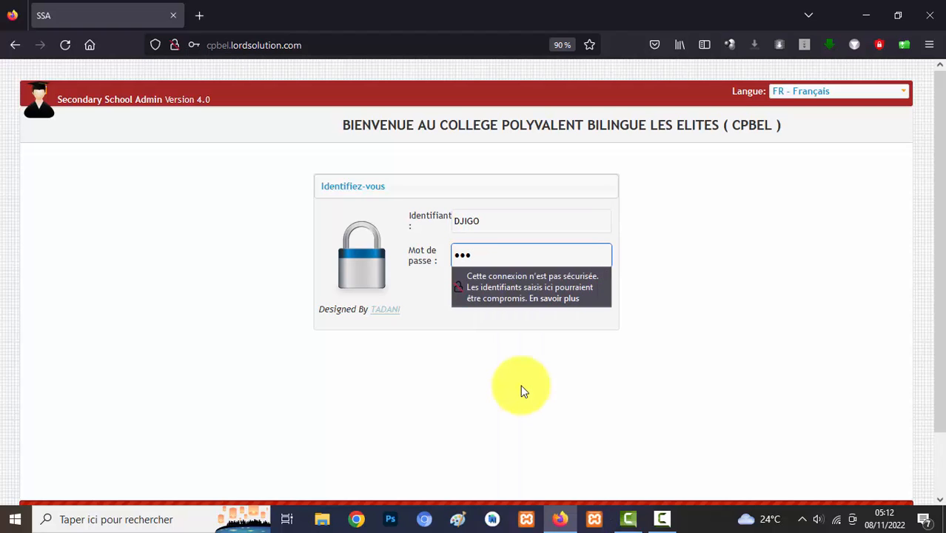
text(••)
key(Return)
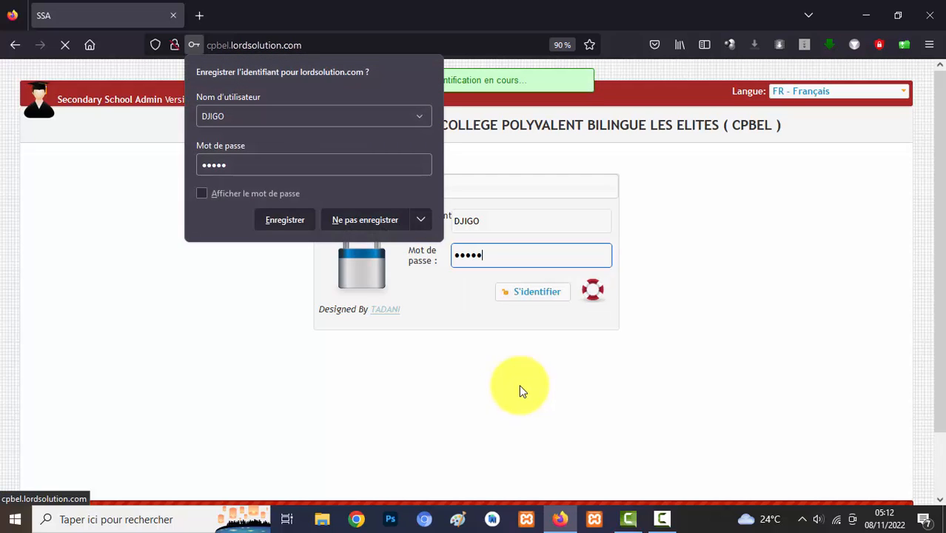
click(384, 223)
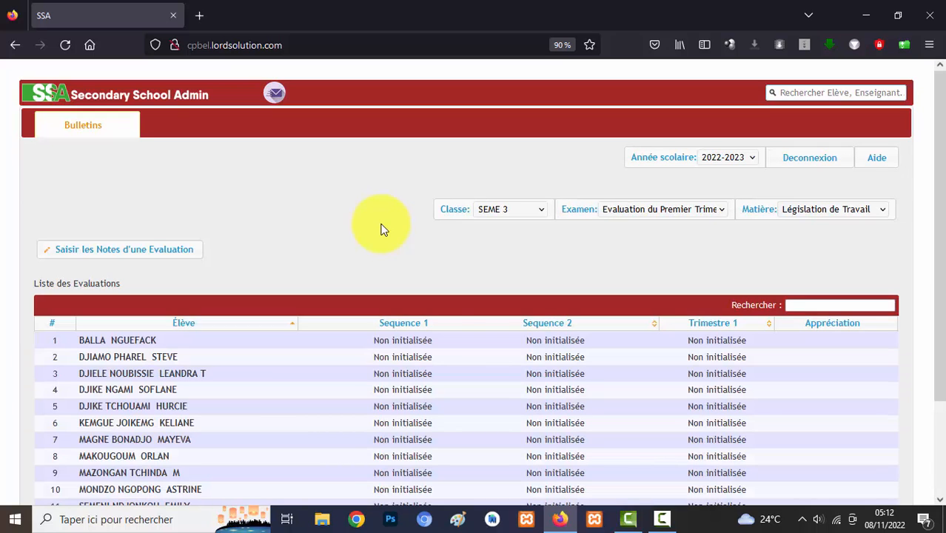
Check which subjects this teacher can grade in classes SEME 3, 1ere F8 and Tle F8
click(501, 211)
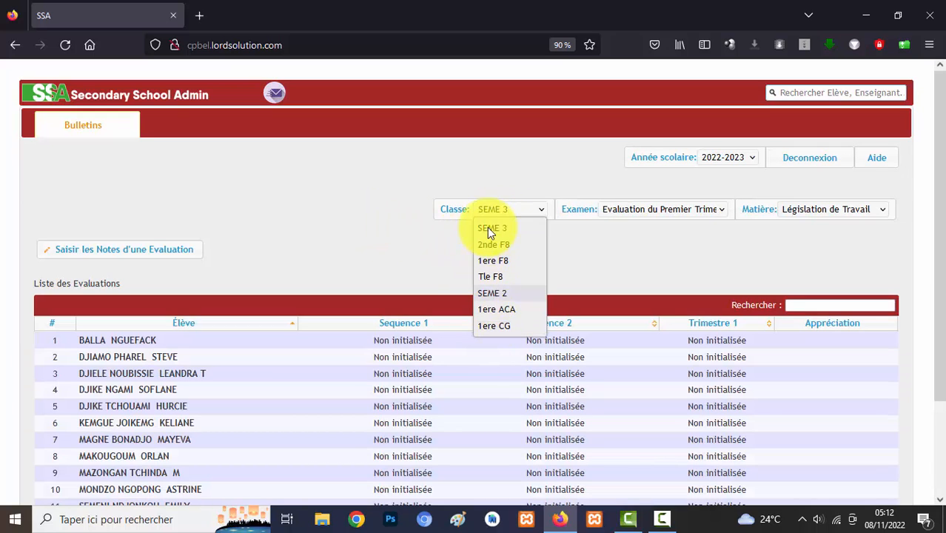
click(830, 209)
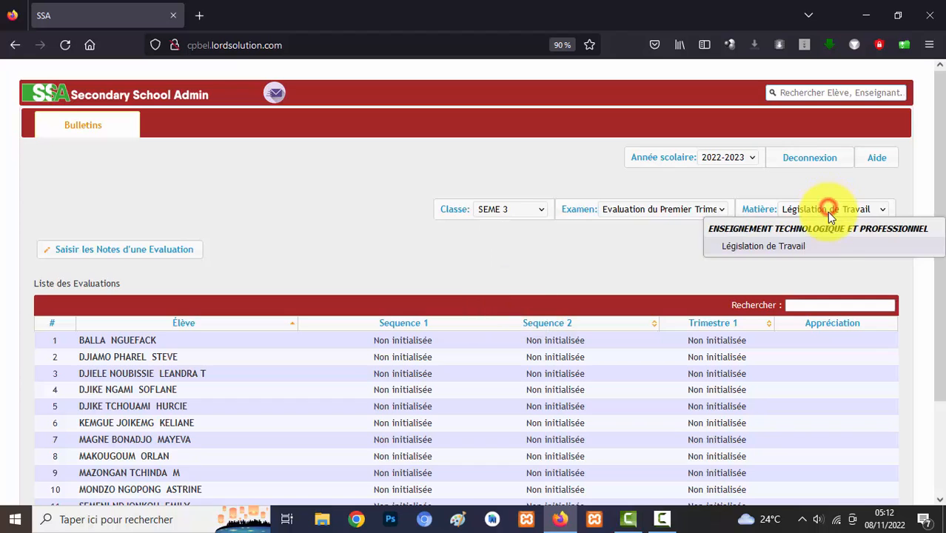
click(492, 209)
click(506, 265)
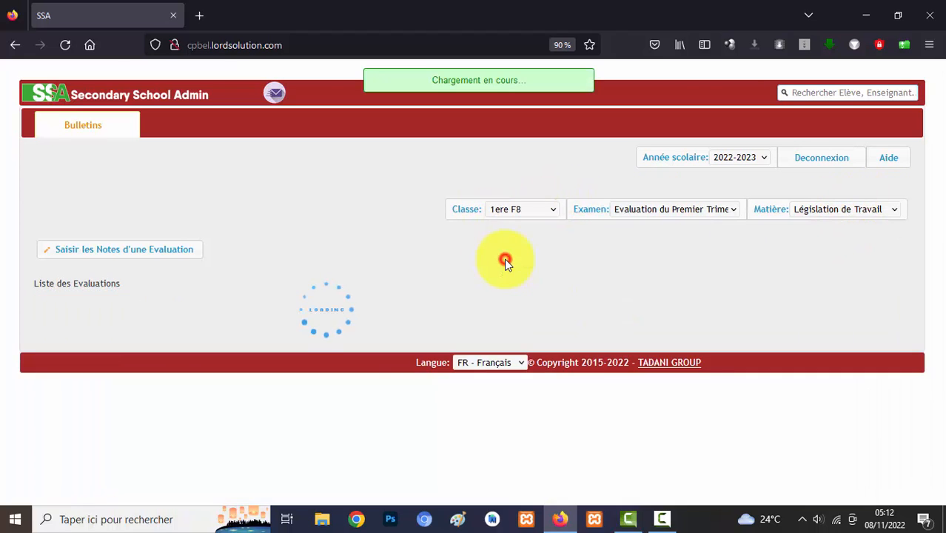
click(844, 209)
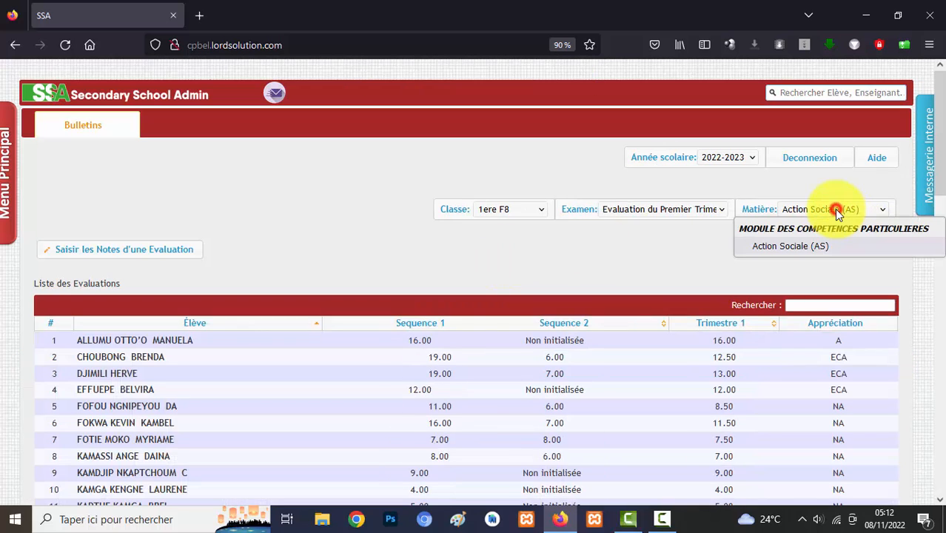
click(513, 207)
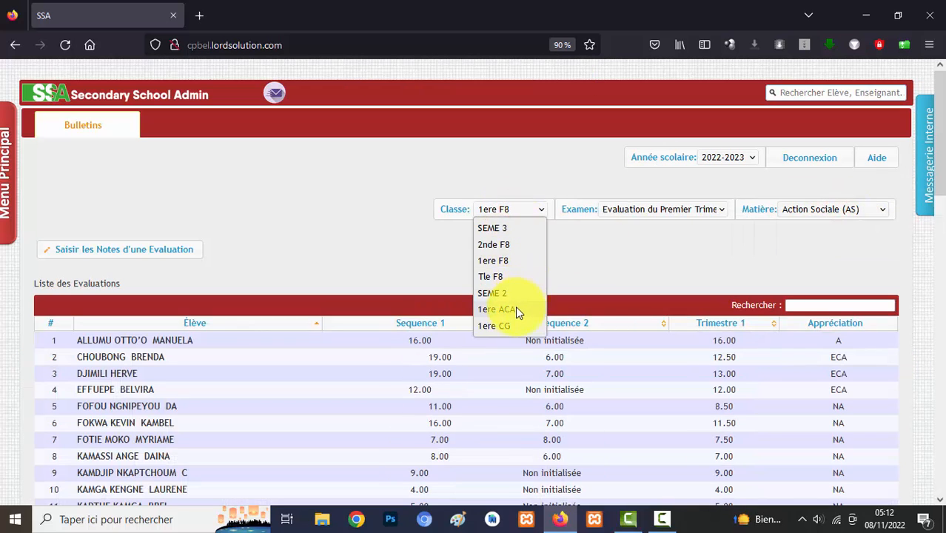
click(508, 276)
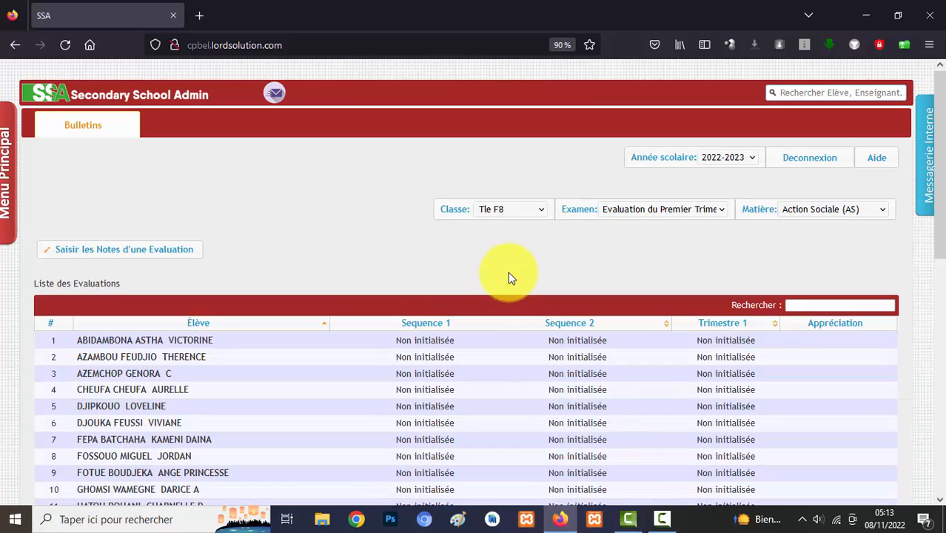
click(835, 214)
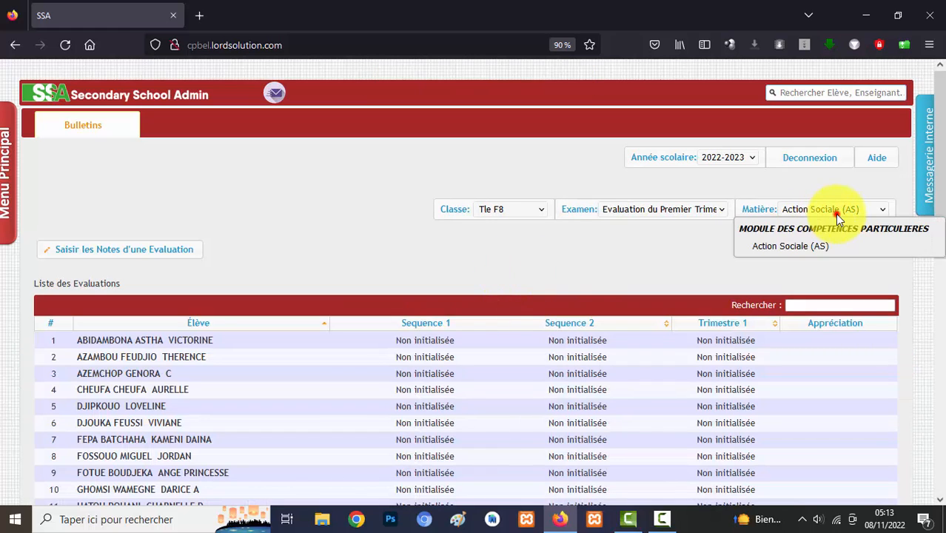
Select class 1ere CG with the subject Action Sociale (AS), view its grade-entry form, and cancel it
click(501, 211)
click(503, 326)
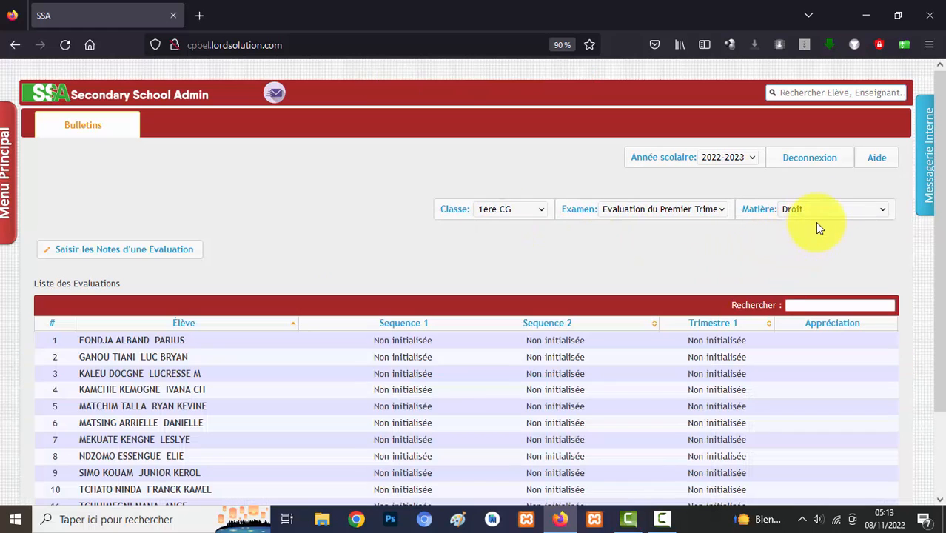
click(824, 212)
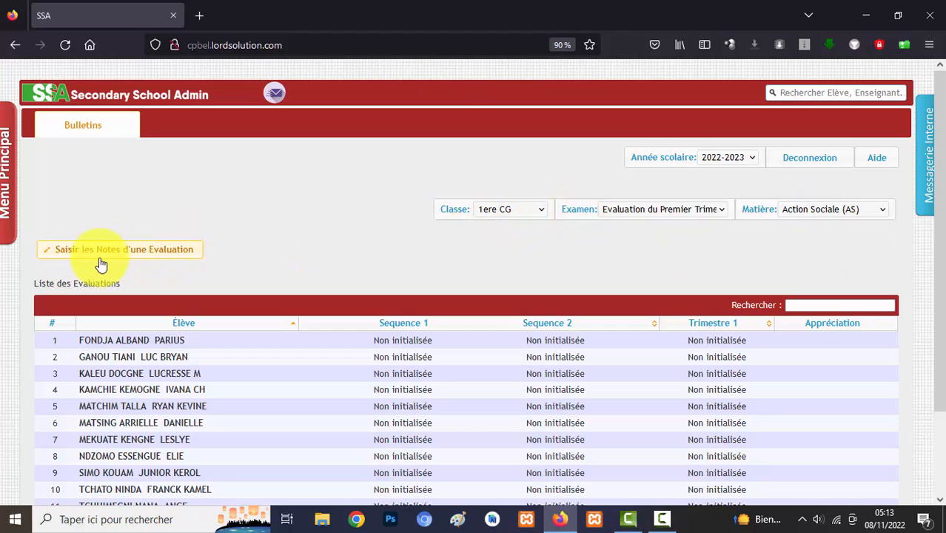
click(845, 210)
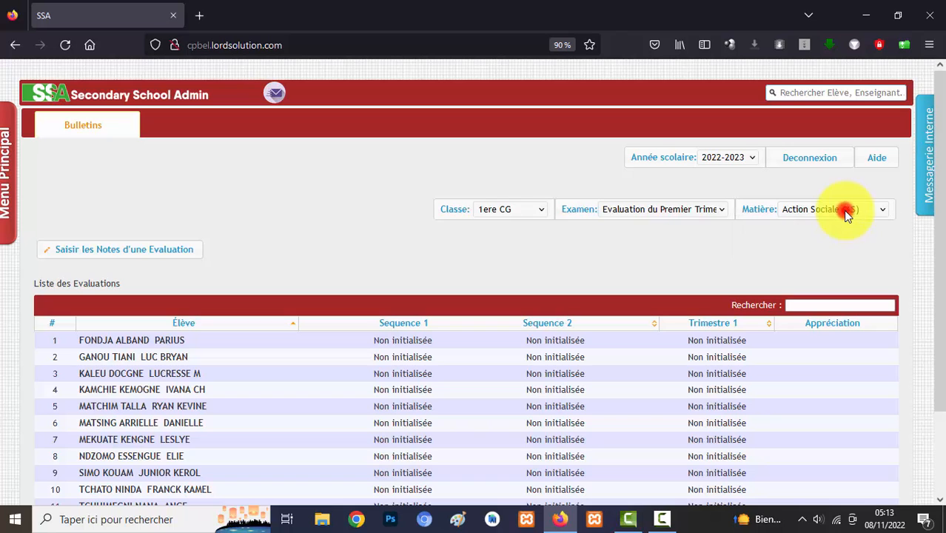
click(144, 259)
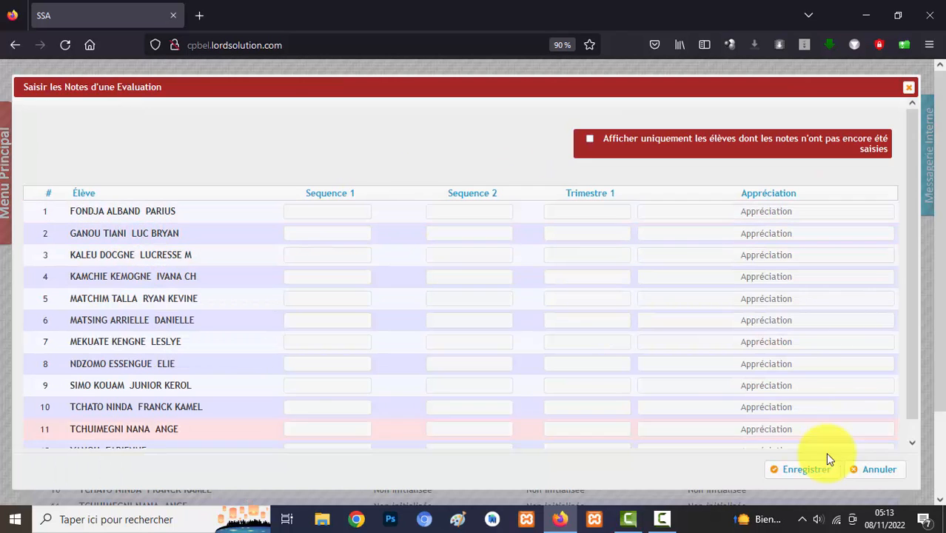
click(876, 469)
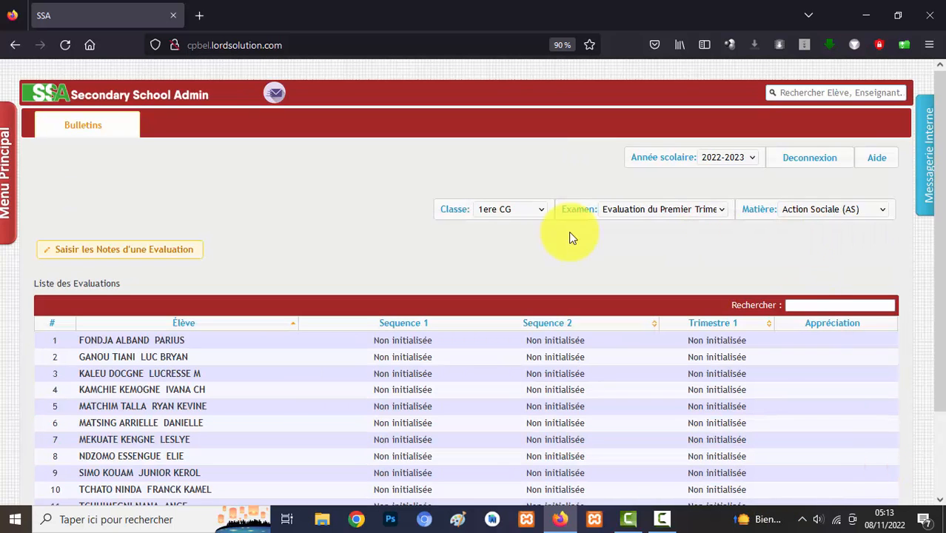
Request to log out of the second teacher's account
click(820, 161)
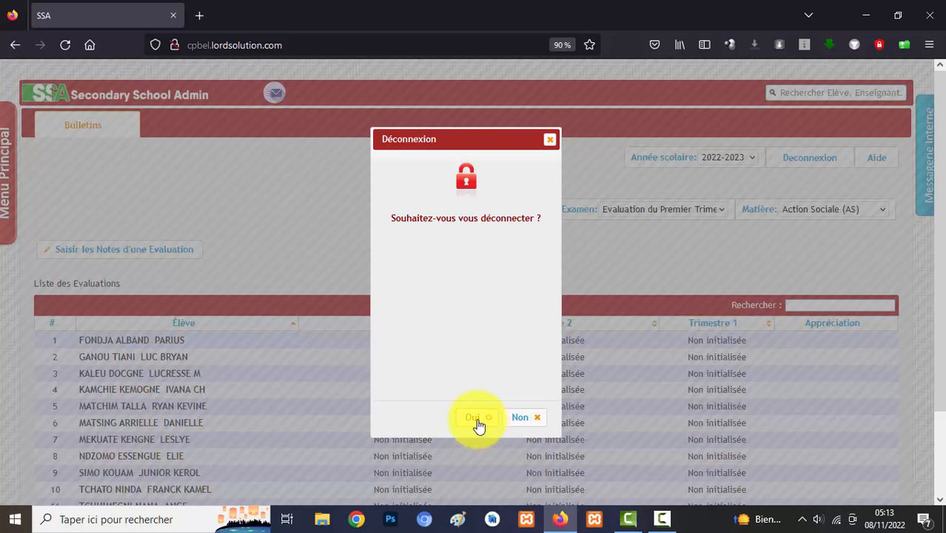